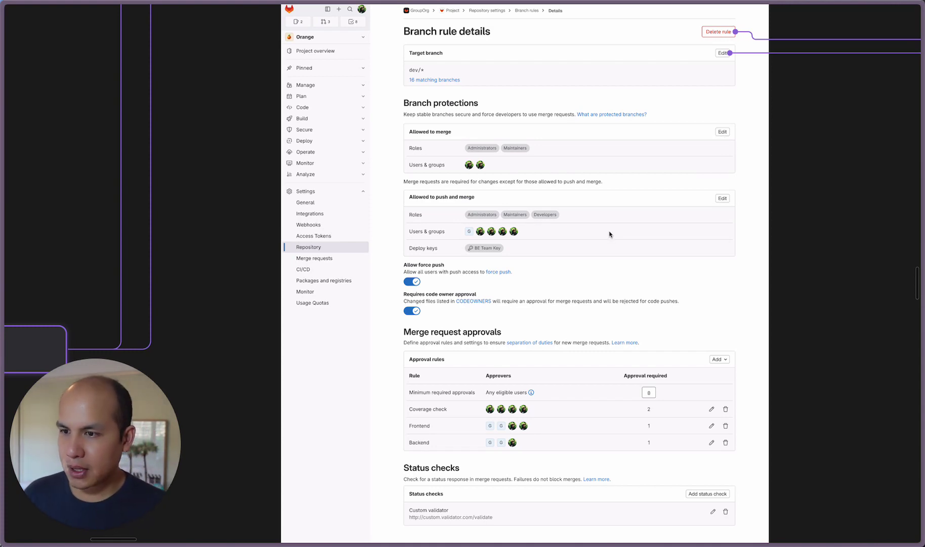
- Pan between the read-only and editable Branch rule details screenshots, then zoom out to the View branch rules flowchart
scroll(612, 234, "up", 10)
scroll(611, 229, "up", 7)
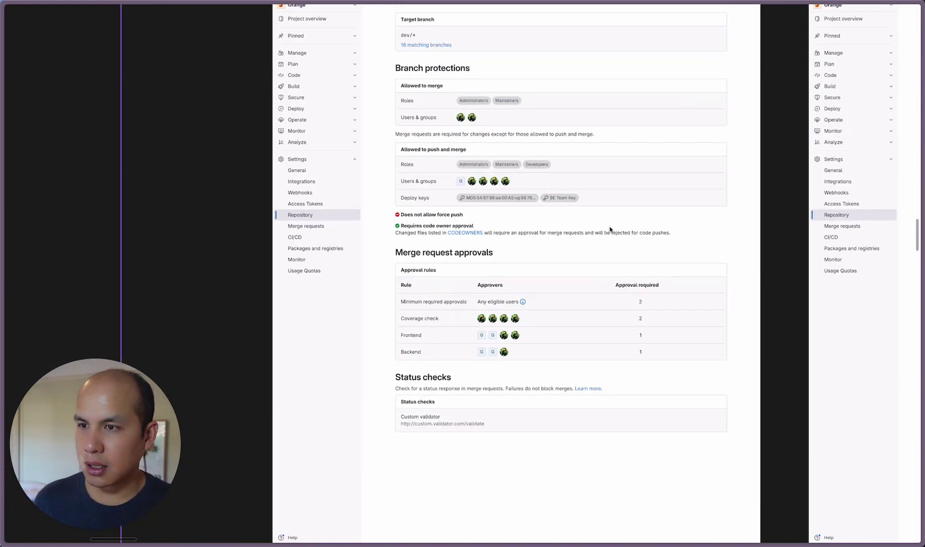
scroll(508, 114, "up", 2)
scroll(507, 116, "right", 10)
scroll(499, 122, "right", 4)
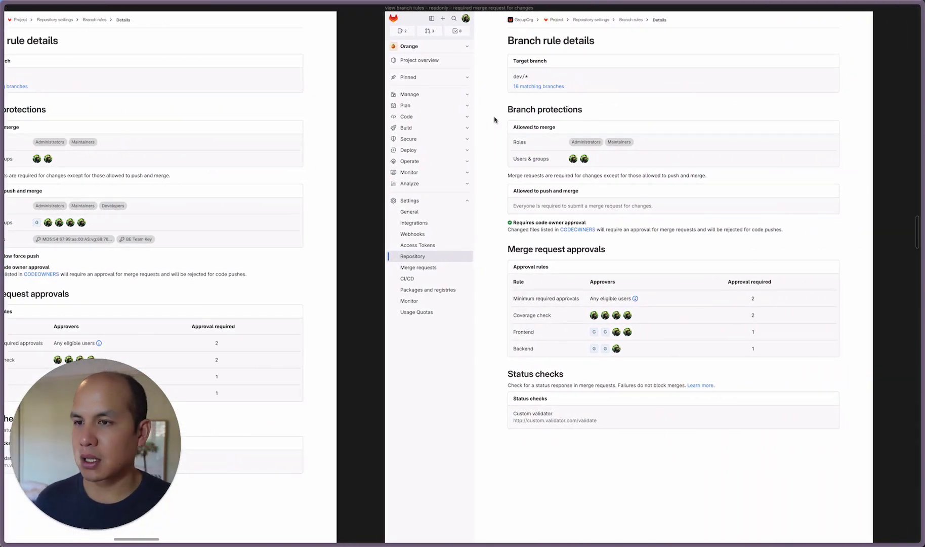
scroll(519, 124, "down", 3)
scroll(519, 126, "left", 5)
scroll(519, 127, "left", 5)
scroll(379, 154, "down", 10)
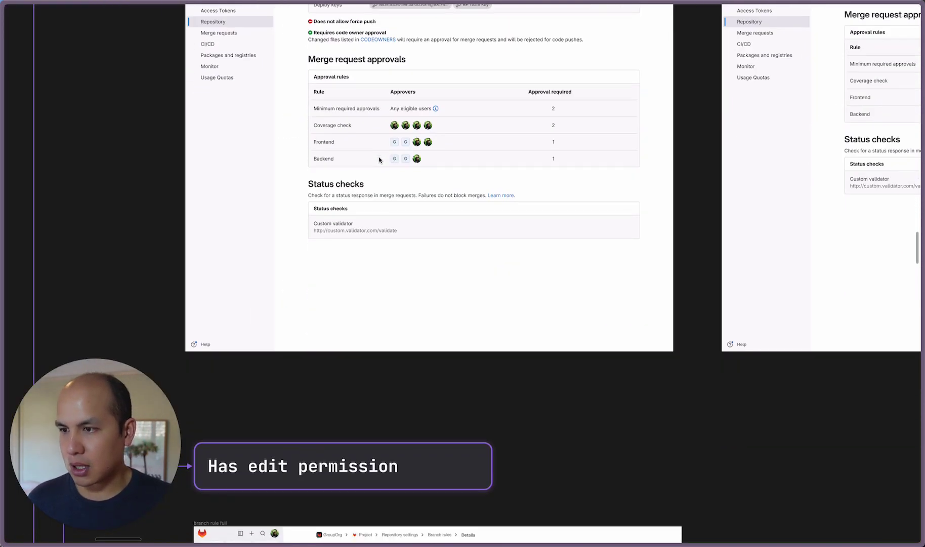
scroll(380, 158, "left", 3)
scroll(381, 159, "down", 5)
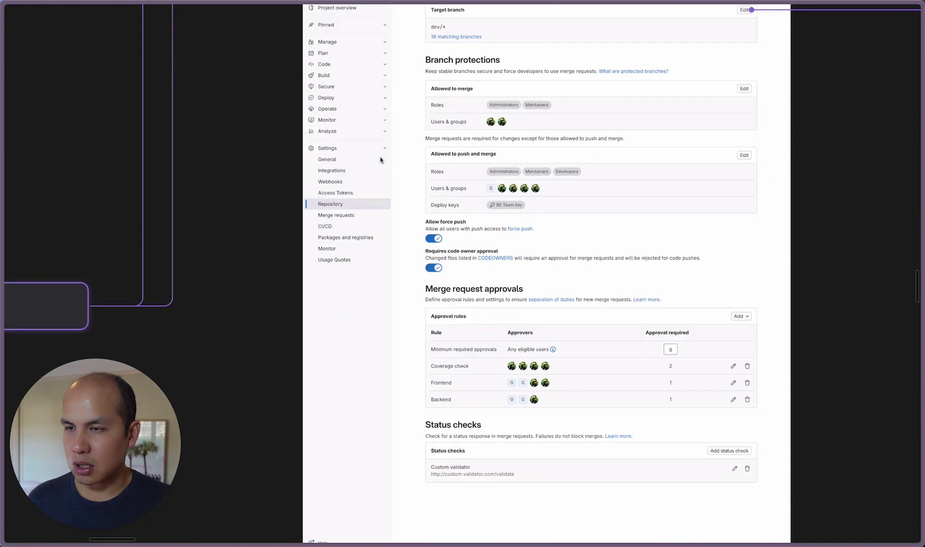
scroll(381, 160, "down", 2)
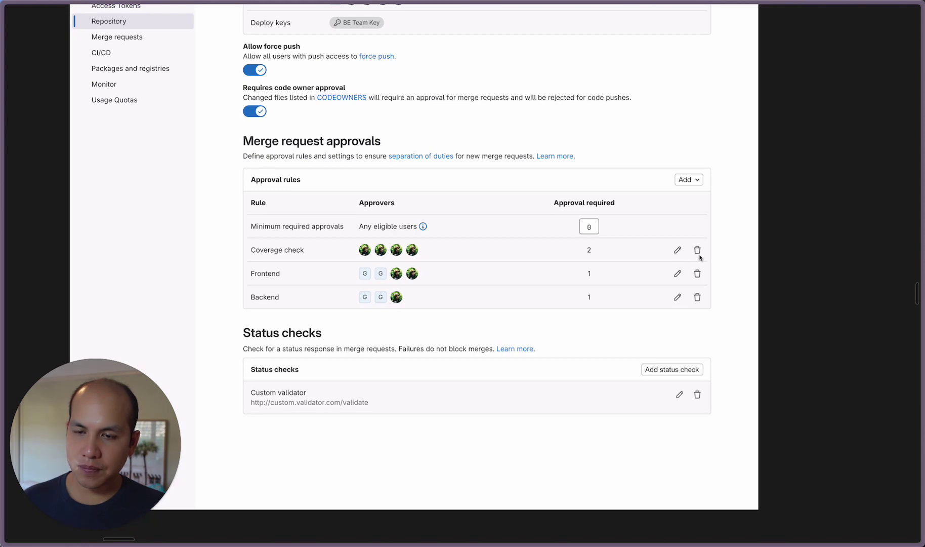
scroll(694, 243, "down", 6)
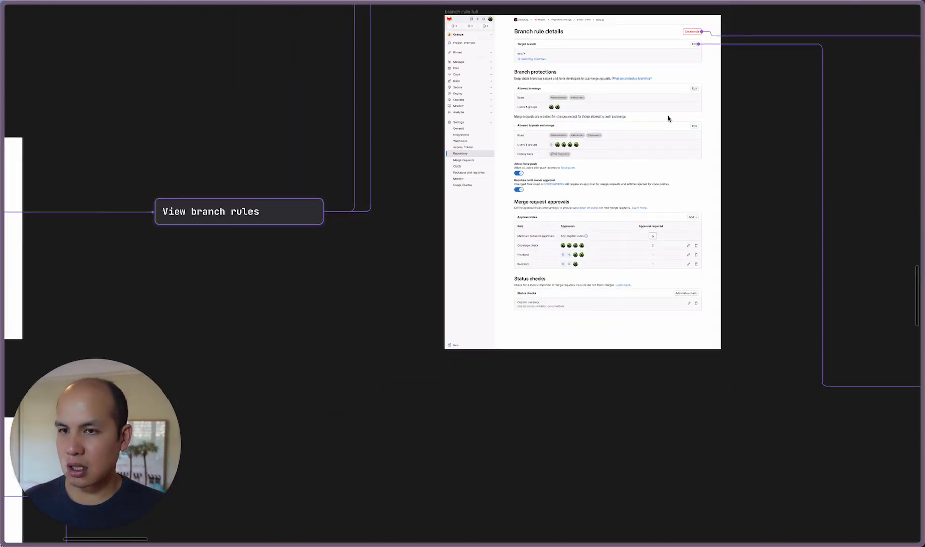
- Pan past the empty branch rules screenshot to the Create branch name/pattern dialog mockup
scroll(669, 118, "up", 4)
scroll(669, 118, "up", 2)
scroll(670, 118, "down", 10)
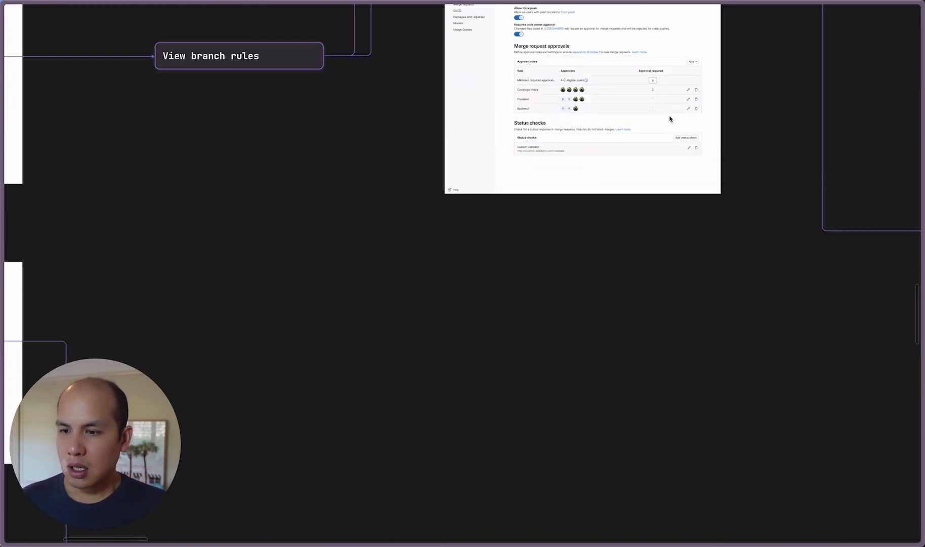
scroll(671, 119, "down", 2)
scroll(661, 128, "left", 10)
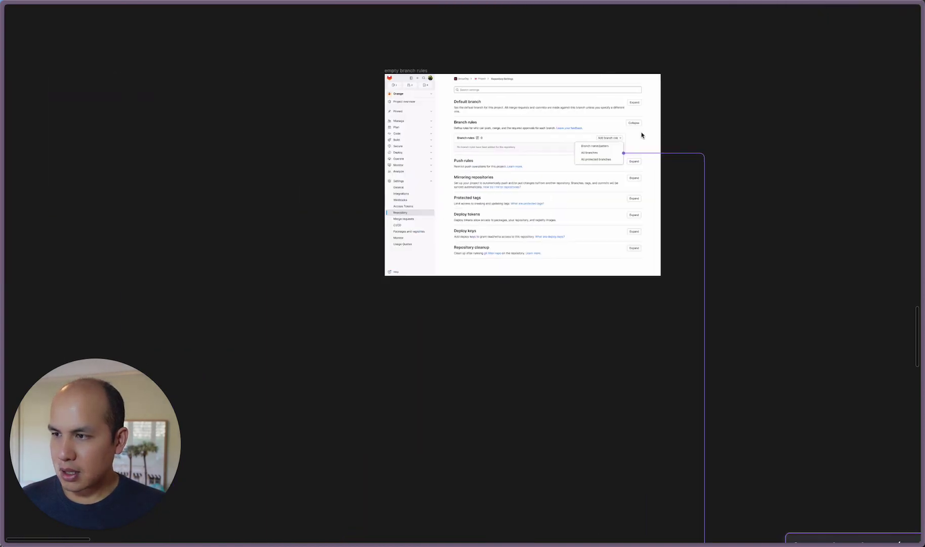
scroll(625, 136, "up", 2)
scroll(622, 132, "up", 5)
scroll(621, 132, "down", 2)
scroll(632, 169, "up", 2)
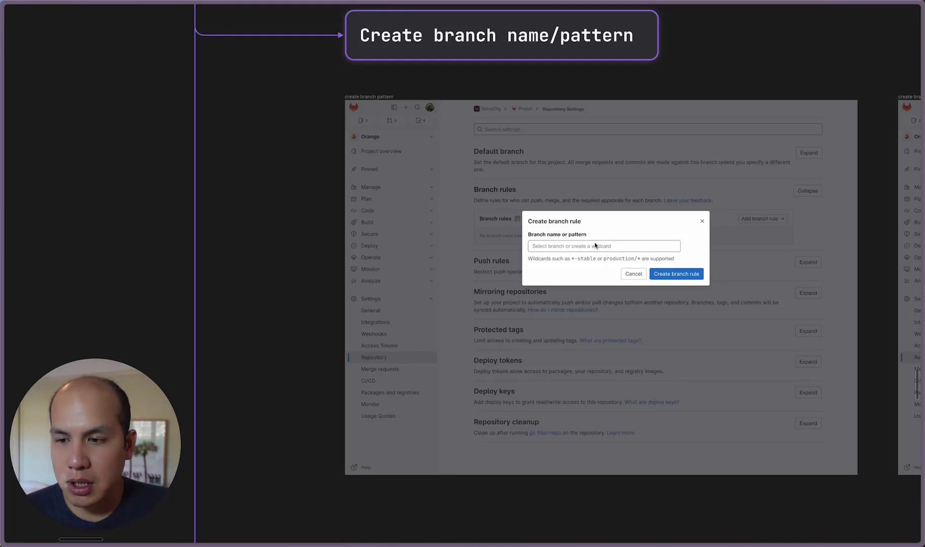
- Advance through the open branch dropdown and dev/* entry mockups to the 'Branch rule created' details screen
key("Right")
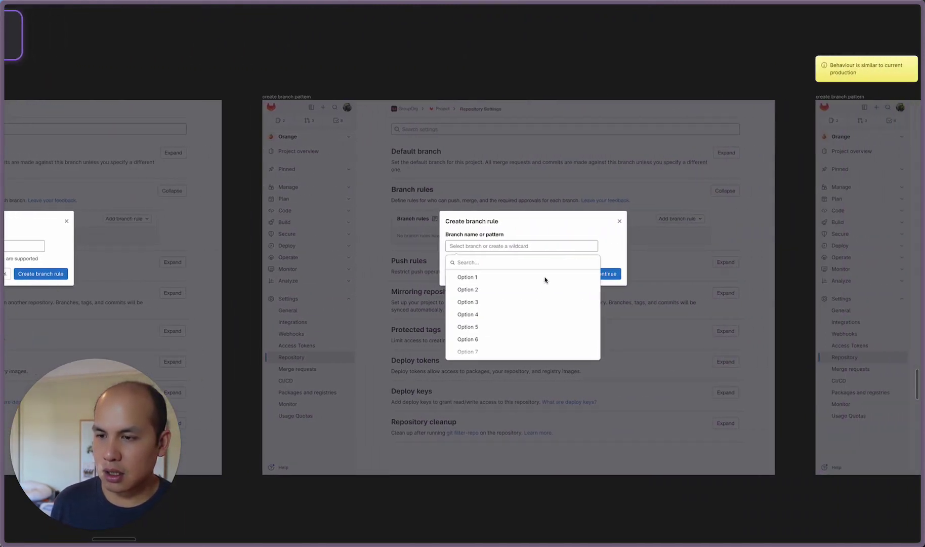
key("Right")
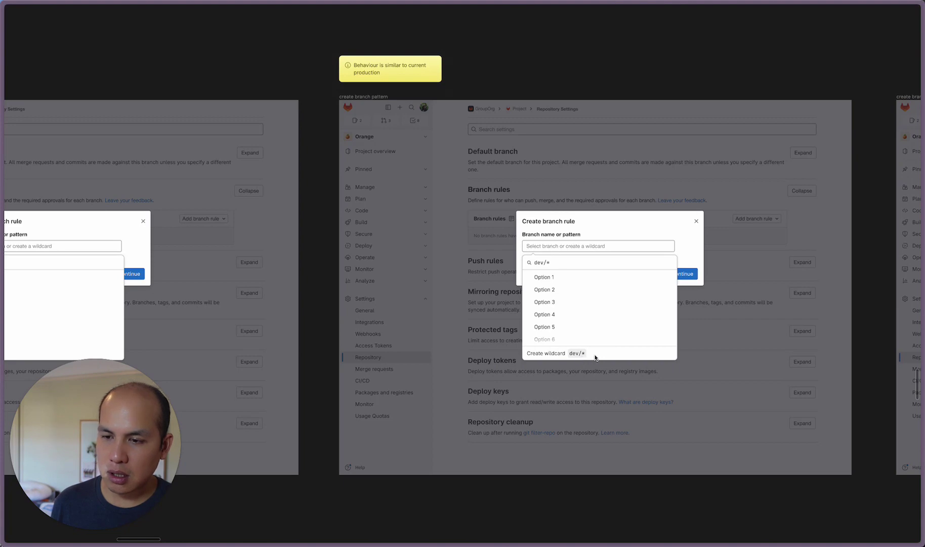
scroll(607, 354, "right", 10)
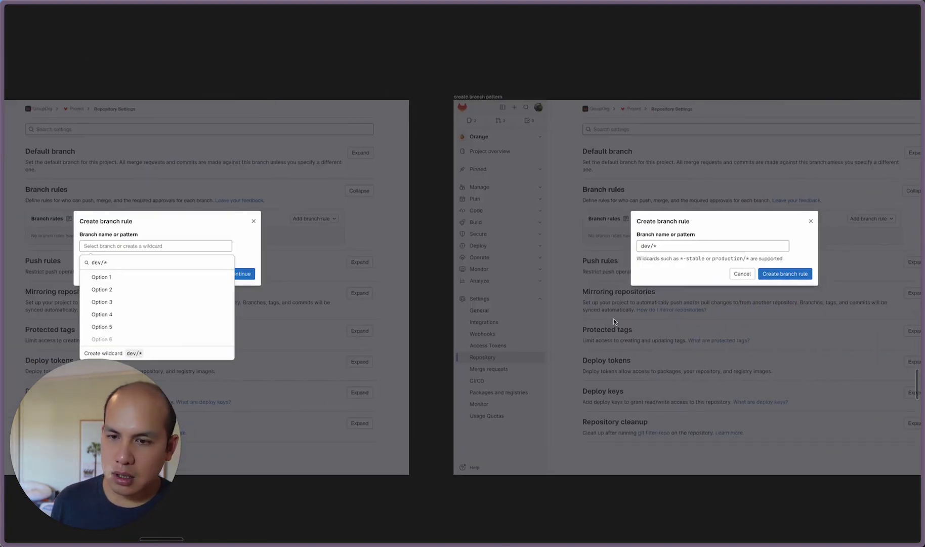
scroll(616, 313, "right", 4)
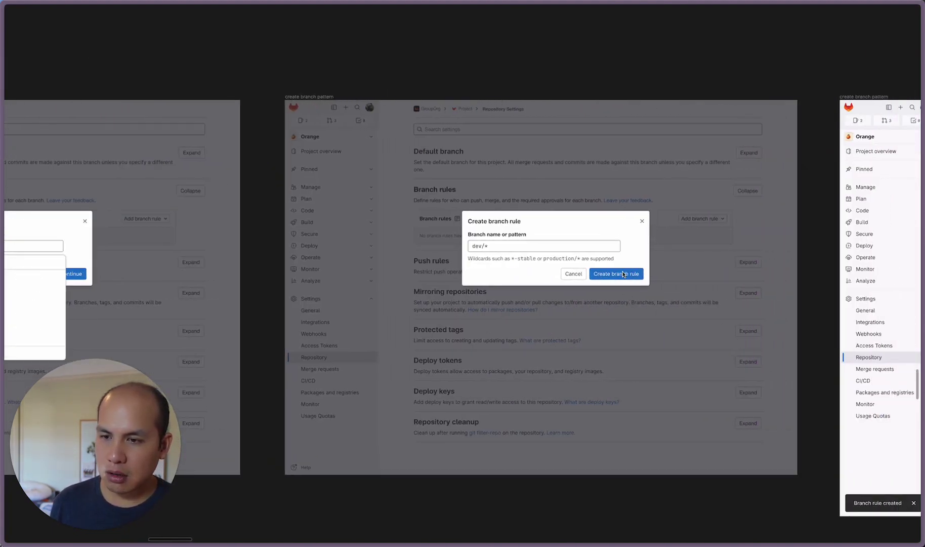
scroll(623, 274, "right", 11)
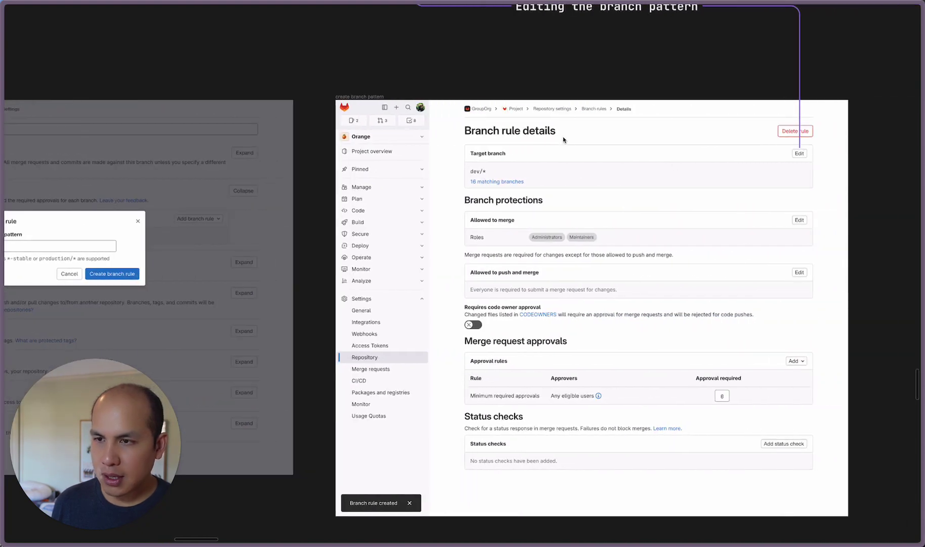
scroll(593, 155, "down", 1)
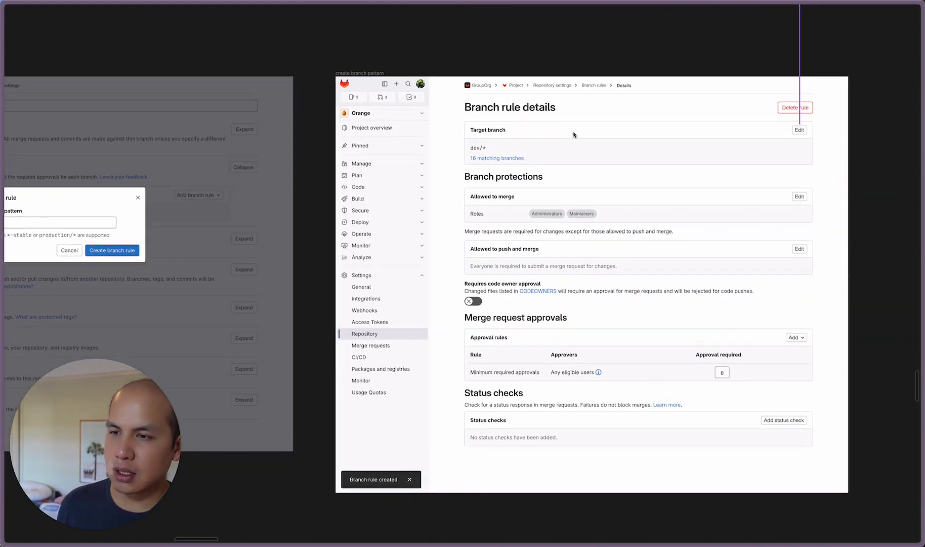
scroll(797, 133, "right", 16)
scroll(797, 133, "down", 5)
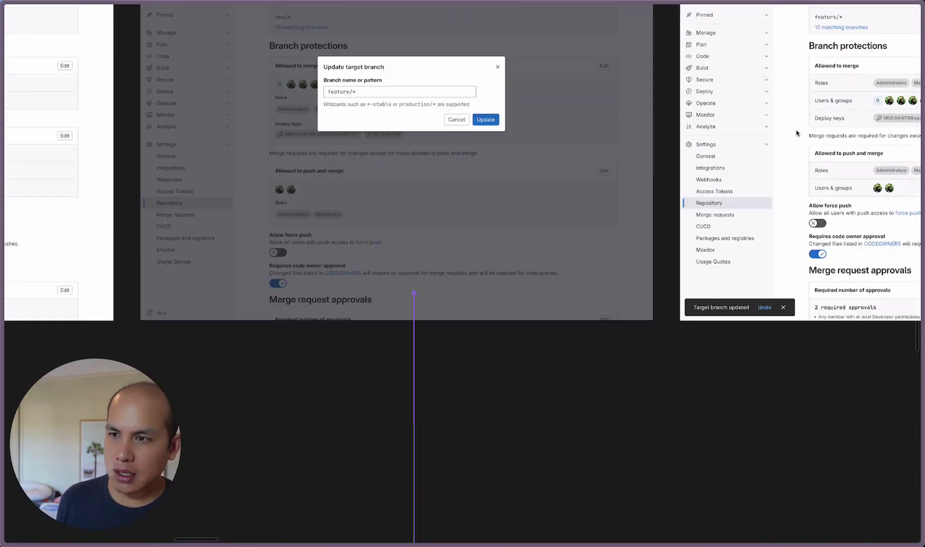
scroll(793, 132, "up", 1)
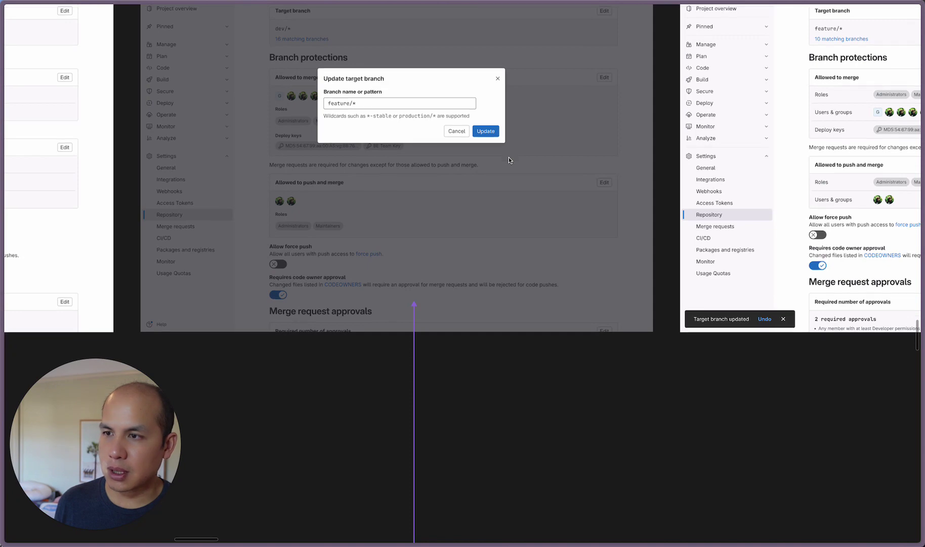
scroll(775, 173, "down", 4)
scroll(772, 171, "up", 6)
scroll(772, 171, "up", 3)
scroll(768, 449, "right", 5)
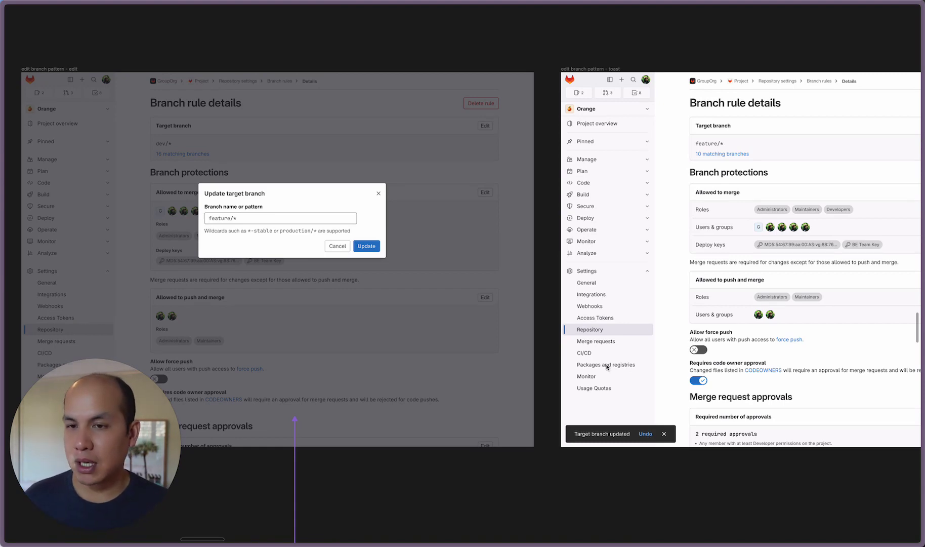
scroll(603, 365, "down", 15)
scroll(604, 365, "down", 5)
scroll(603, 365, "up", 2)
scroll(492, 116, "up", 1)
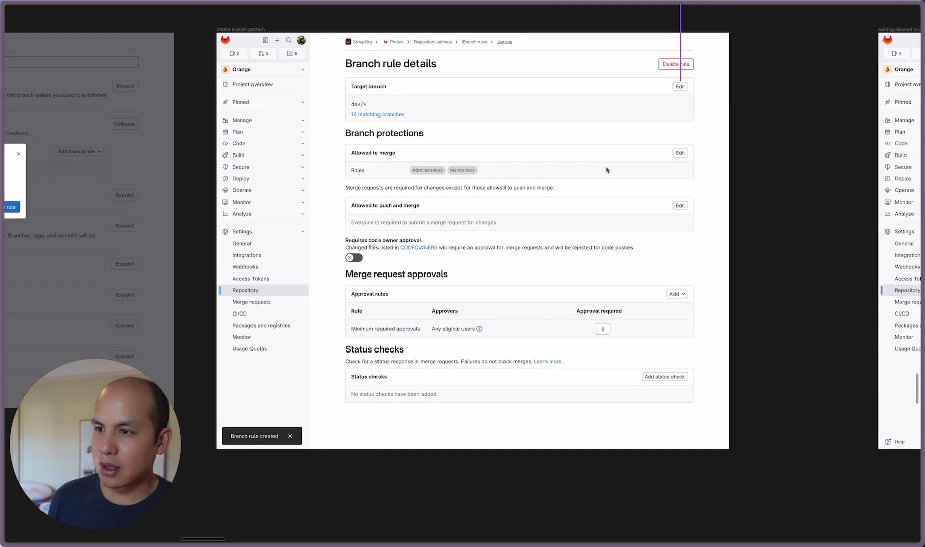
- Advance to the Edit allowed to merge drawer listing Administrators, Maintainers, users and a group
scroll(427, 163, "up", 2)
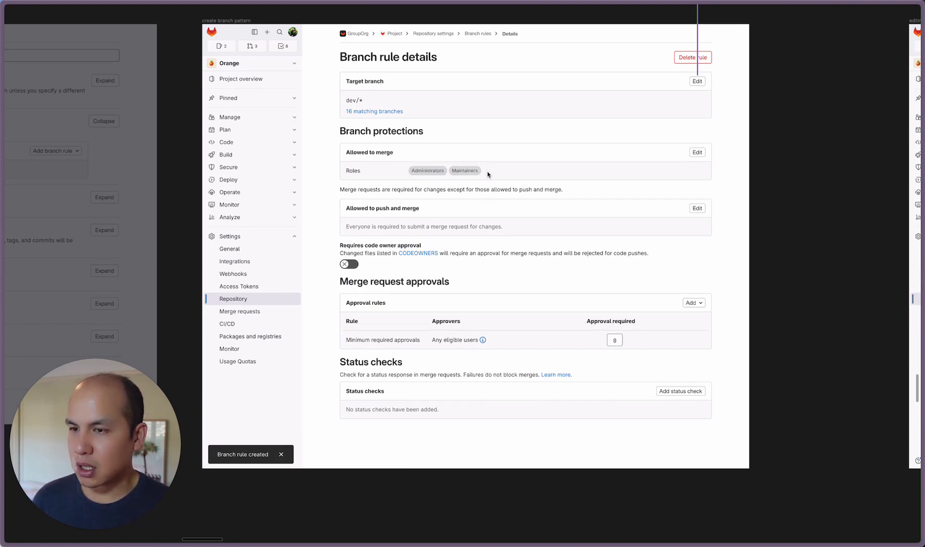
key("n")
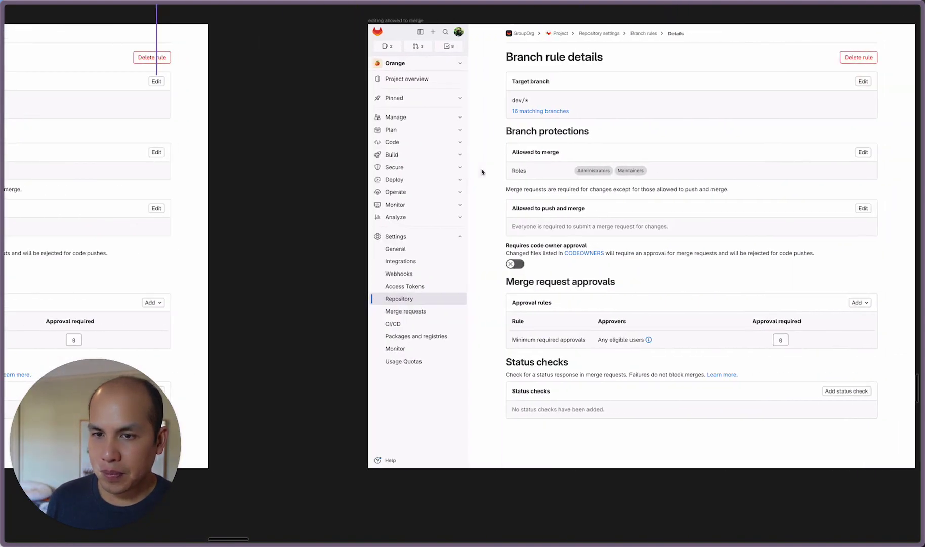
key("n")
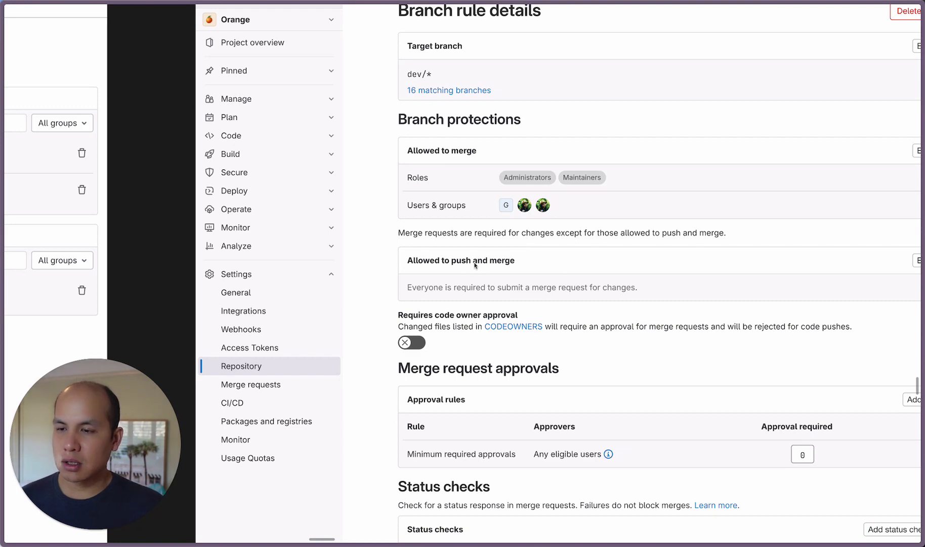
- Scroll right to the Edit allowed to push and merge frame listing roles, two users, a group and a deploy key
scroll(540, 269, "right", 2)
scroll(537, 269, "right", 5)
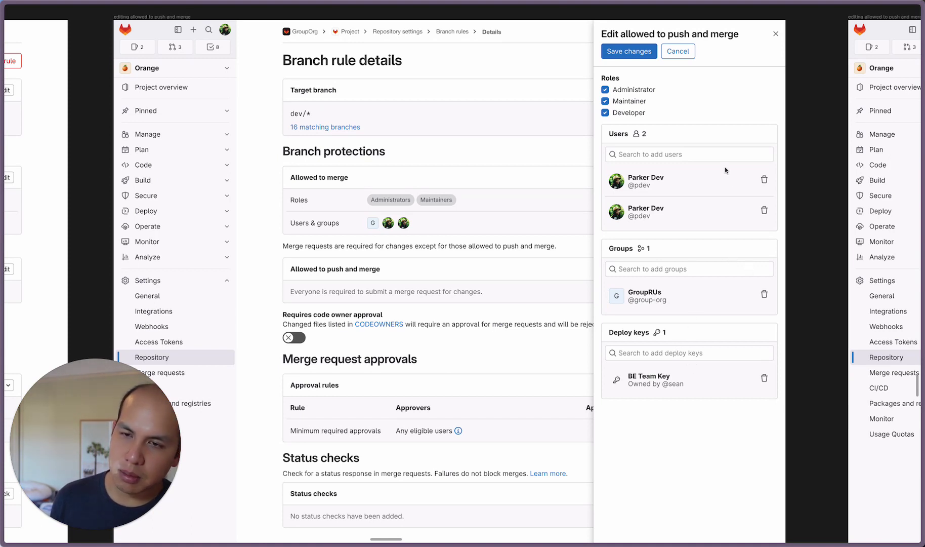
- Scroll past the edit drawer frames to the mockup with Allow force push and code owner approval both enabled
scroll(724, 343, "right", 5)
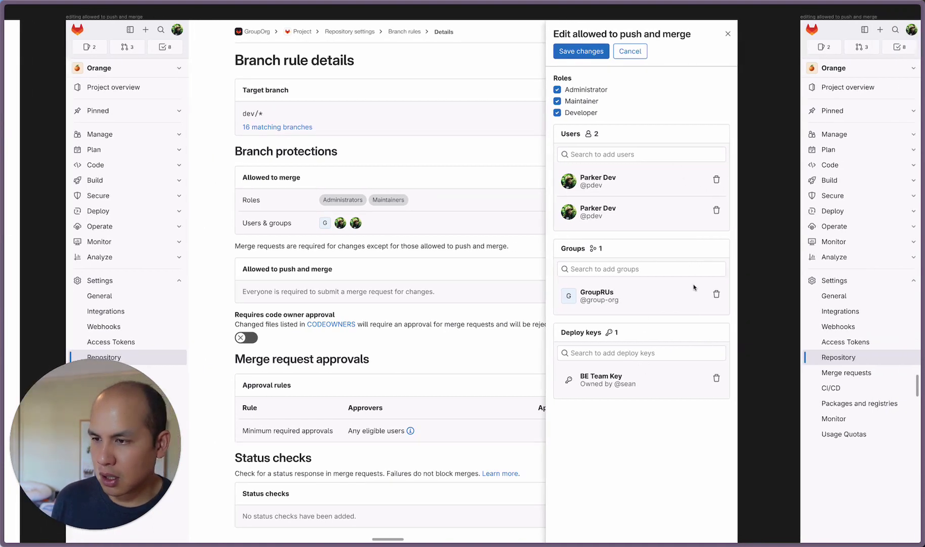
scroll(675, 253, "down", 3)
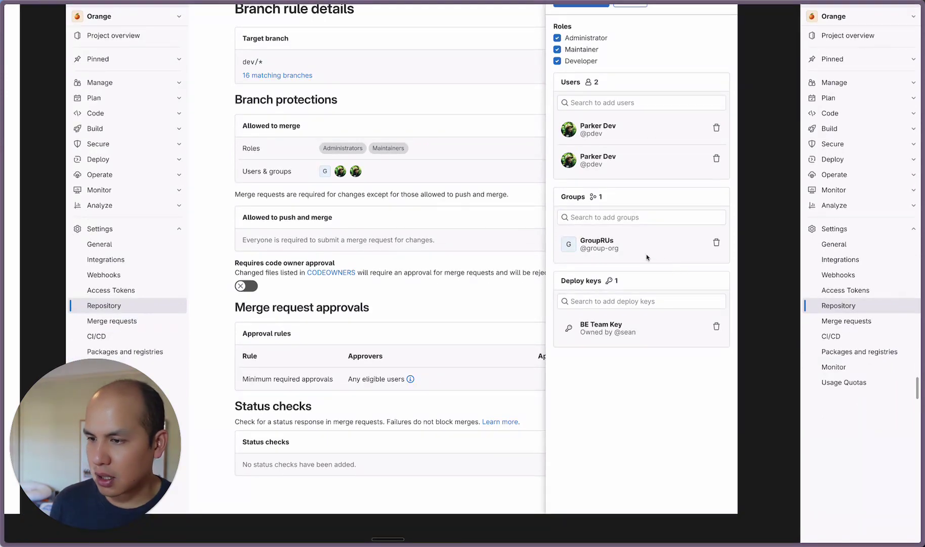
scroll(483, 295, "right", 10)
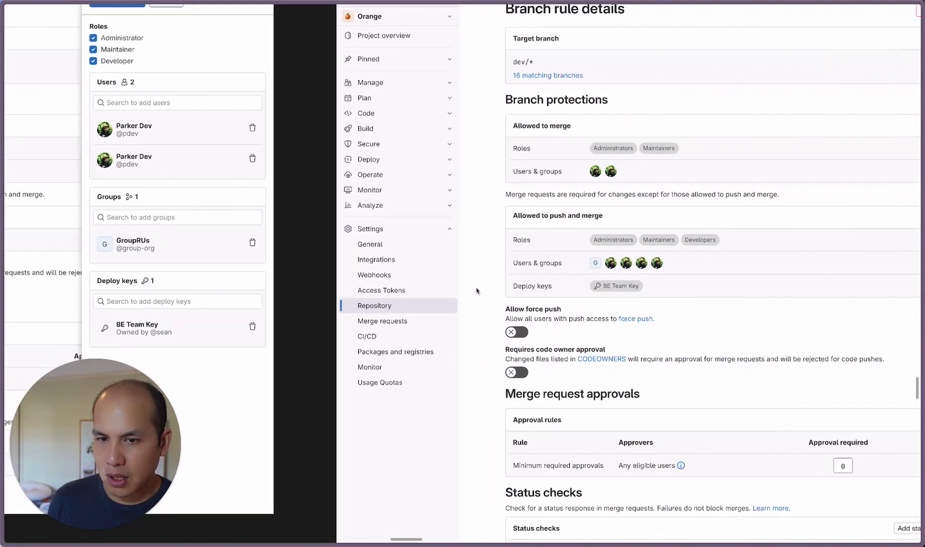
scroll(648, 222, "right", 2)
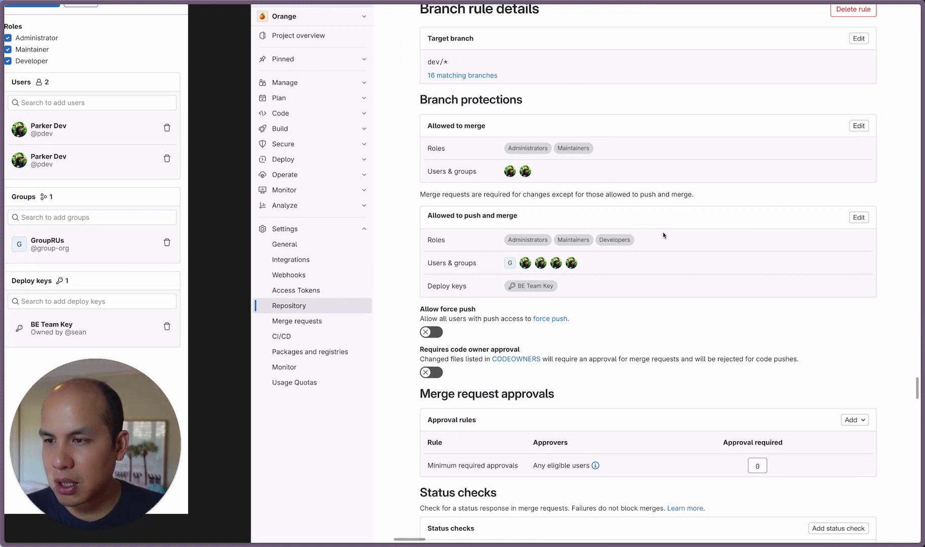
scroll(663, 232, "up", 1)
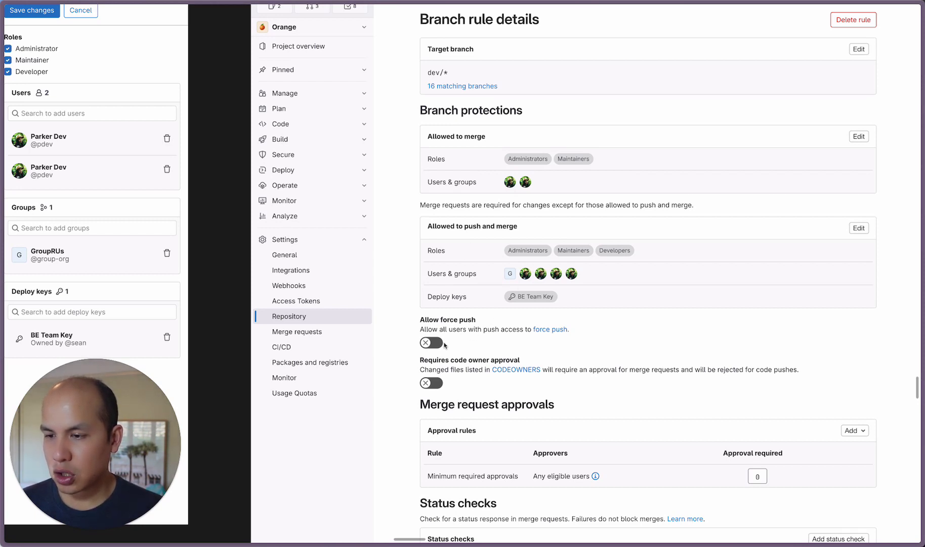
scroll(443, 345, "left", 10)
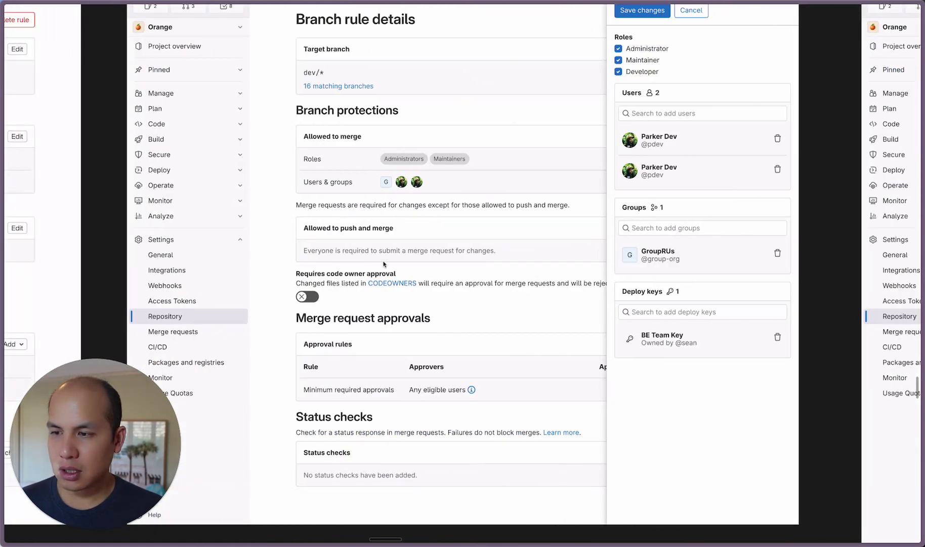
scroll(358, 271, "right", 10)
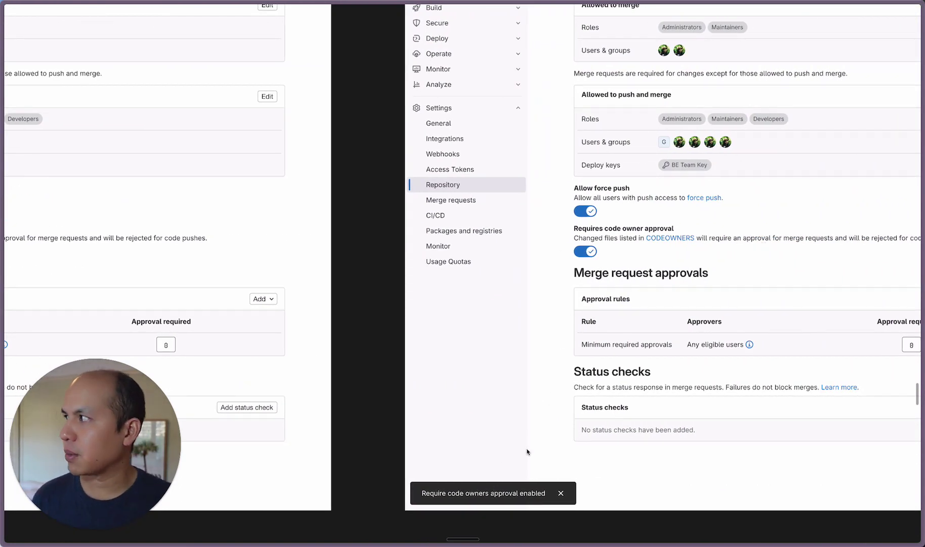
- Scroll right to centre the 'editing required number of approvers' frame
scroll(571, 389, "right", 5)
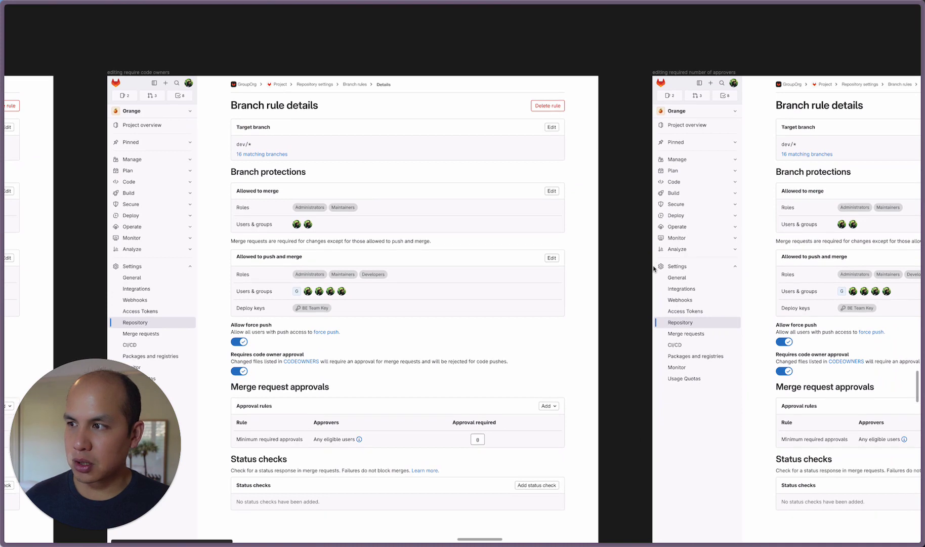
scroll(653, 265, "right", 10)
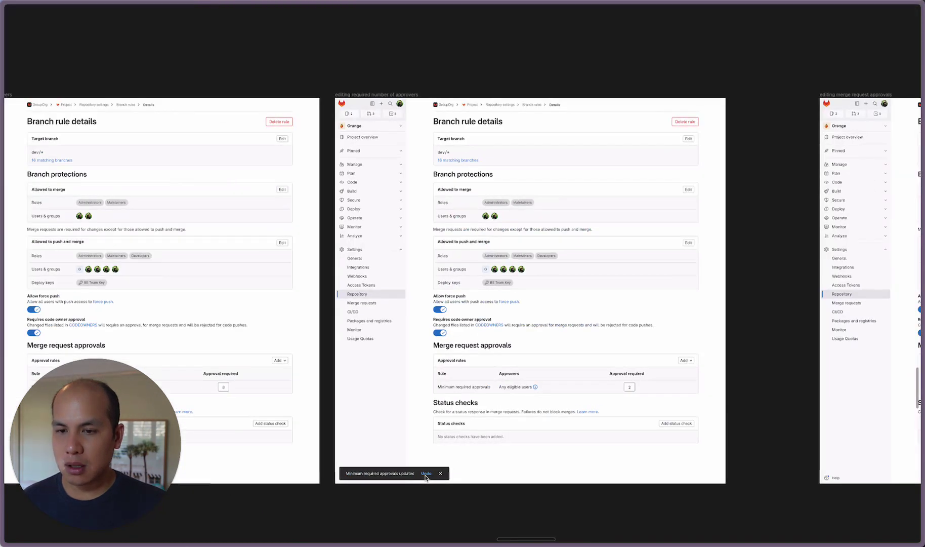
- Pan to the frame showing Minimum required approvals set to 2 with its 'updated' toast
scroll(420, 455, "right", 5)
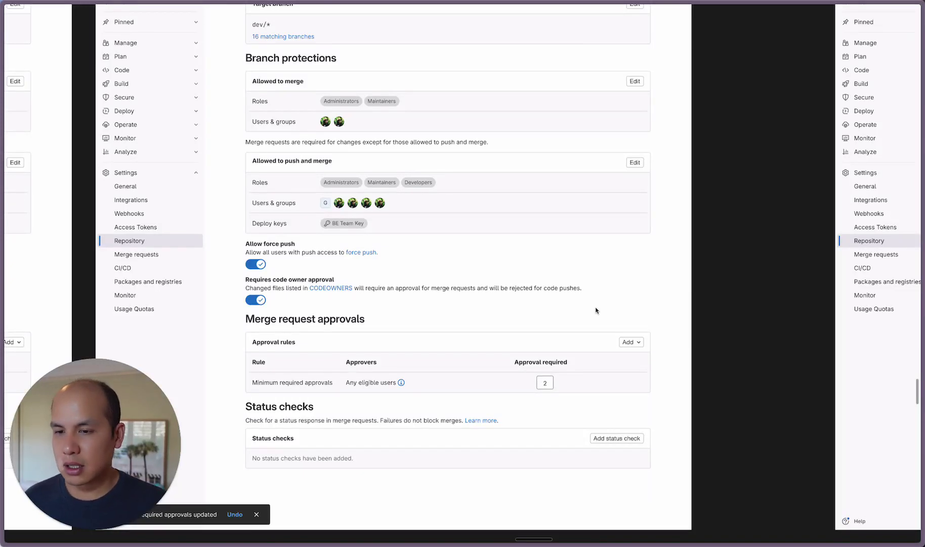
scroll(595, 312, "right", 5)
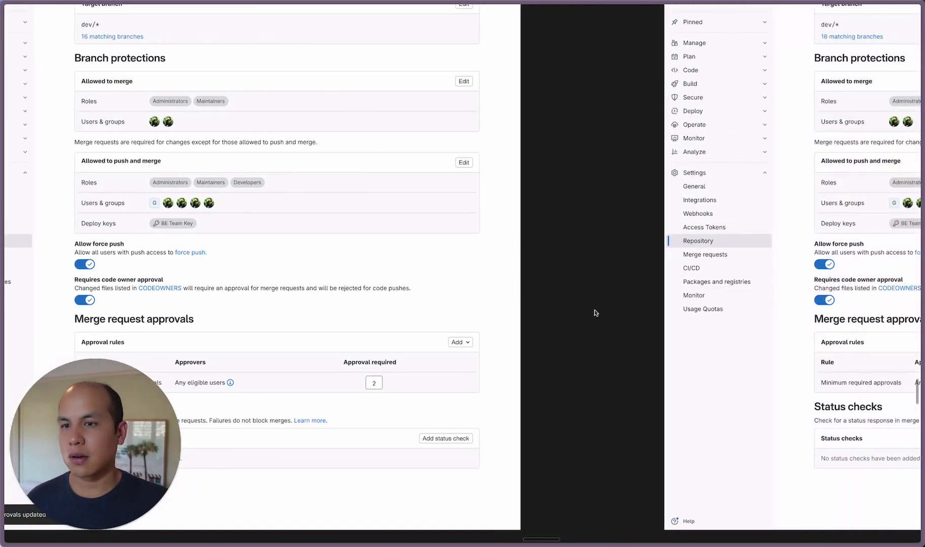
- Scroll to the open Add dropdown frame and follow its 'Add approval rule' connector
scroll(595, 312, "right", 10)
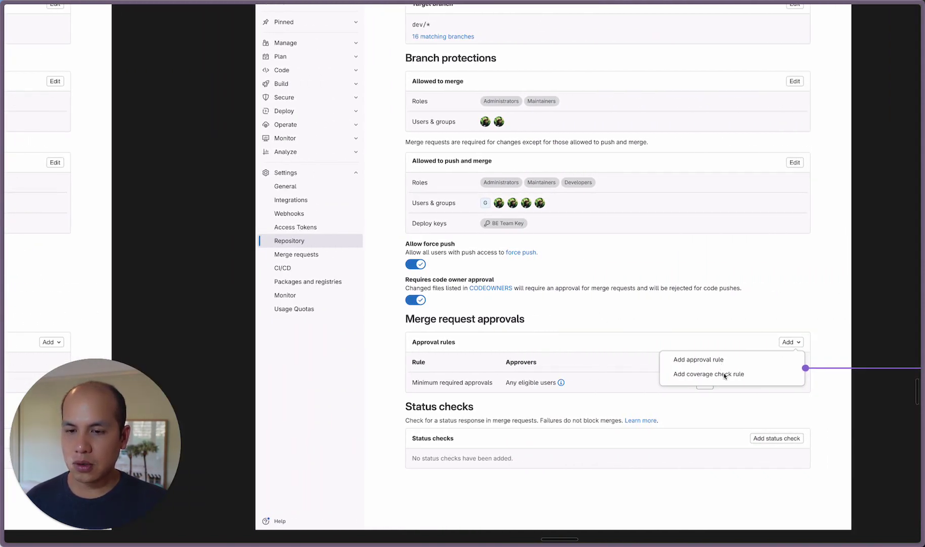
scroll(725, 375, "right", 10)
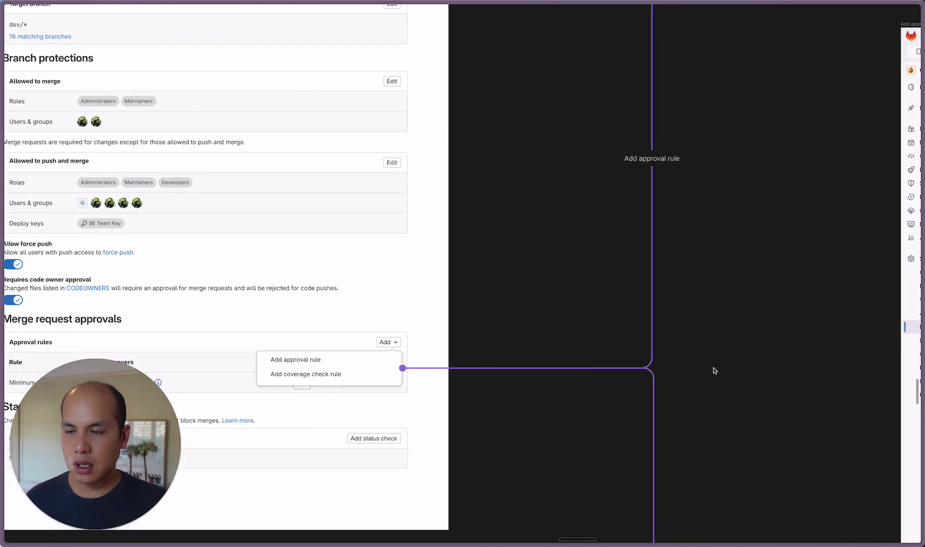
scroll(715, 370, "down", 5)
scroll(713, 367, "right", 10)
- Zoom through the Add approval rule and Coverage check frames, then zoom out to the added, updated and delete overview
scroll(708, 363, "up", 5)
scroll(558, 264, "up", 4)
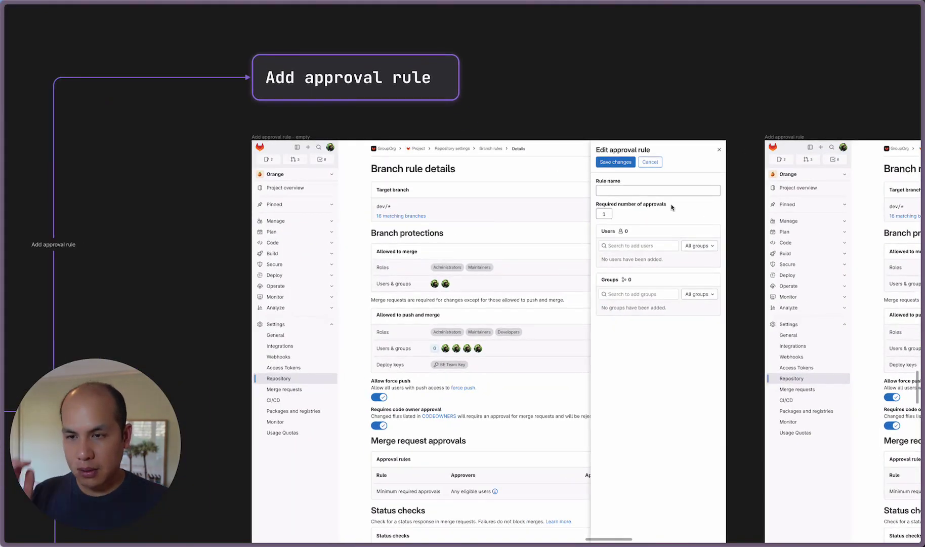
scroll(612, 227, "up", 3)
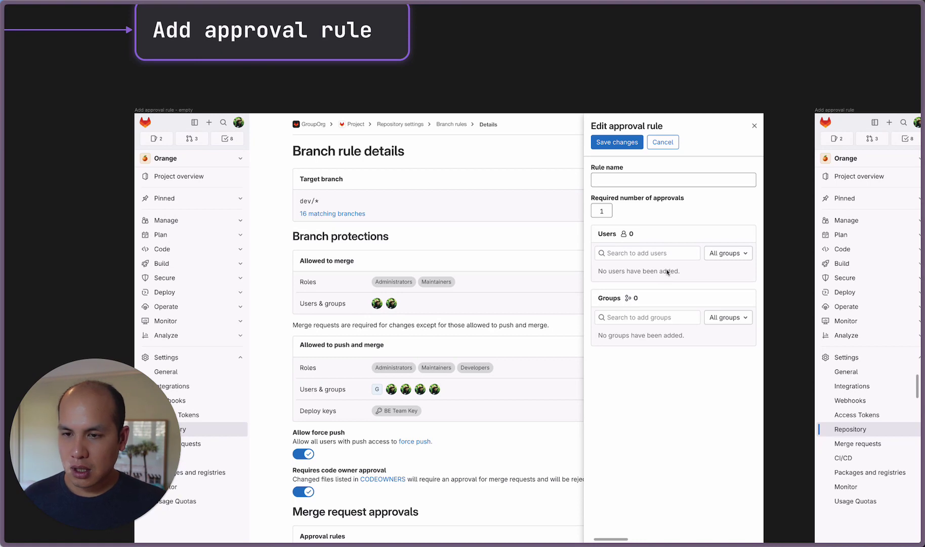
scroll(668, 273, "right", 10)
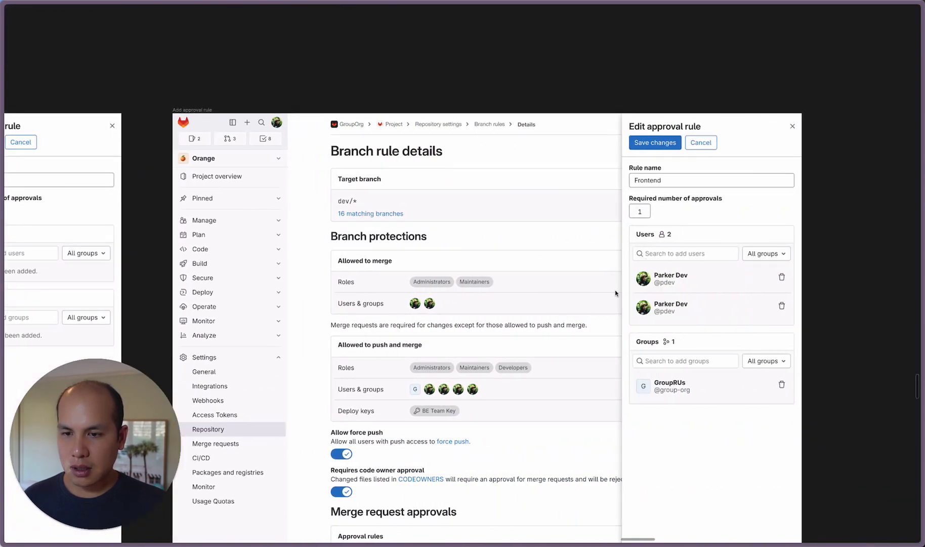
scroll(723, 279, "down", 3)
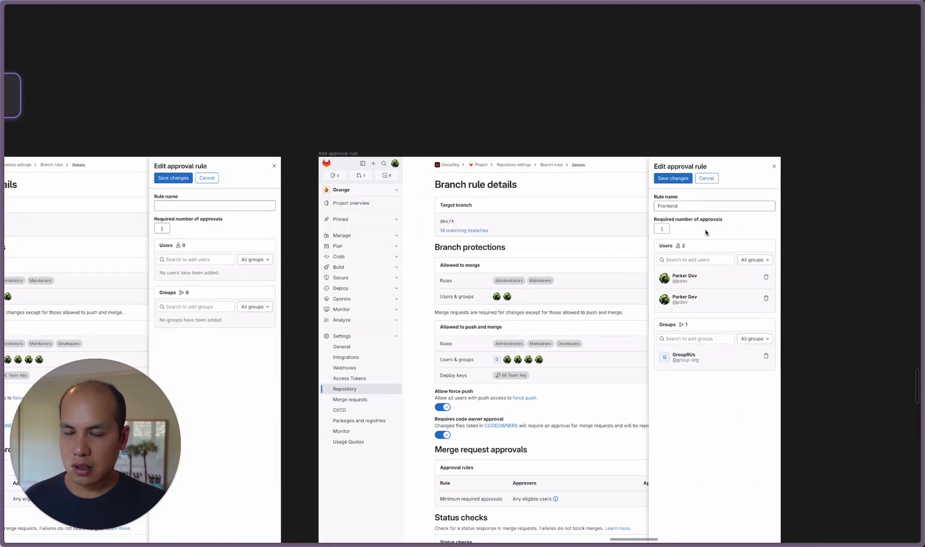
scroll(704, 234, "down", 8)
scroll(703, 229, "down", 10)
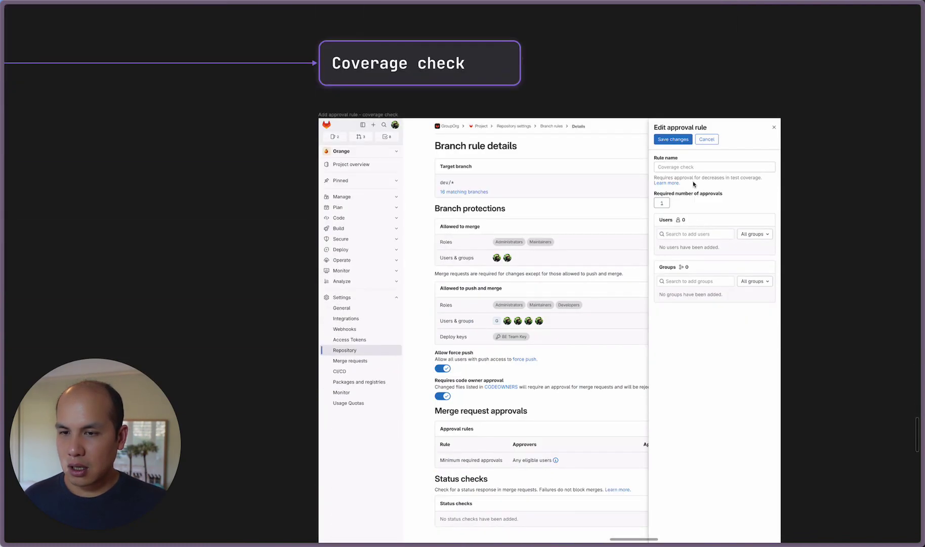
scroll(699, 189, "up", 5)
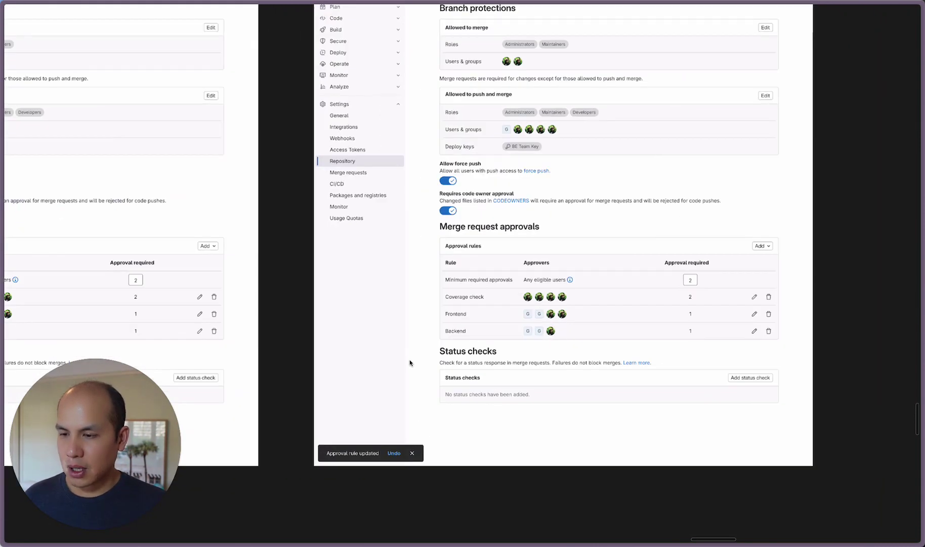
- Zoom into the 'delete approval rule' frames showing the Frontend rule removed, then zoom back out
scroll(361, 474, "down", 10)
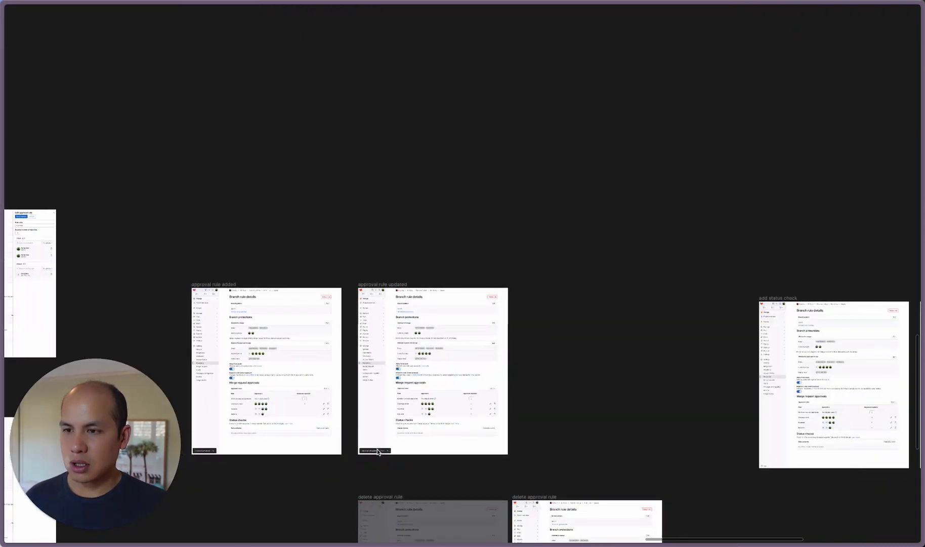
scroll(441, 344, "down", 2)
scroll(418, 251, "up", 10)
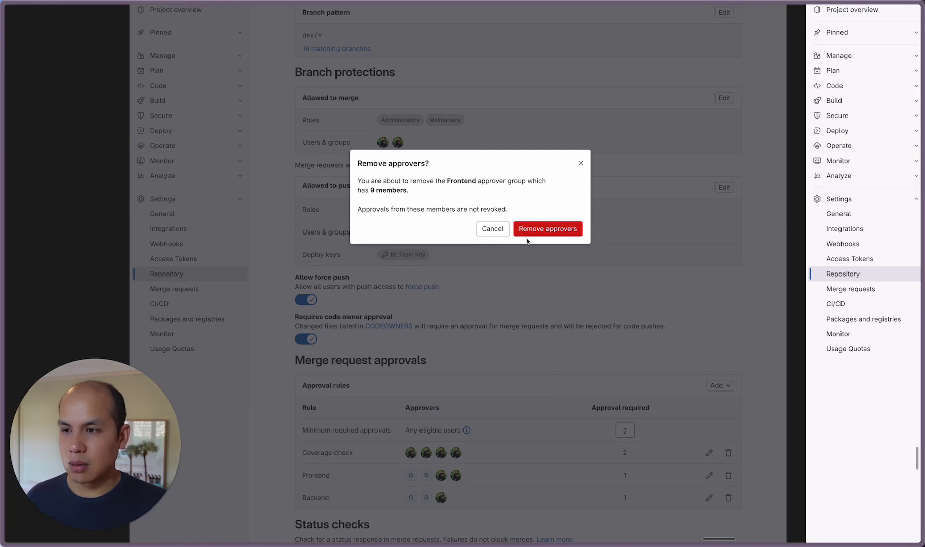
scroll(527, 241, "down", 1)
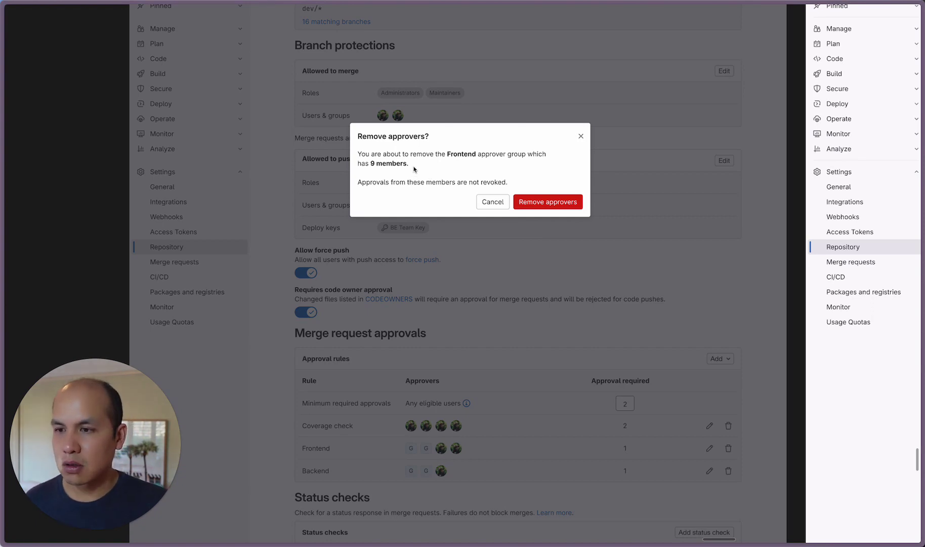
scroll(414, 169, "right", 10)
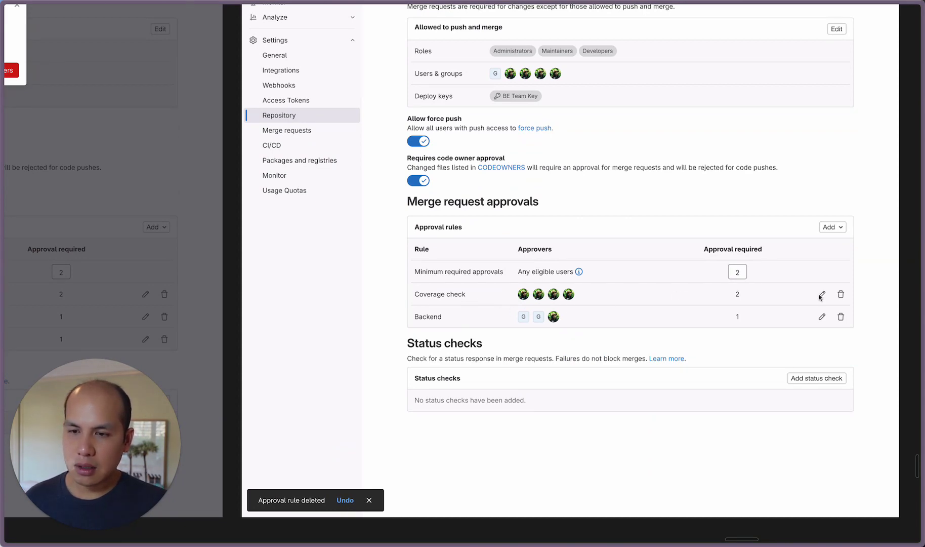
scroll(646, 292, "down", 10)
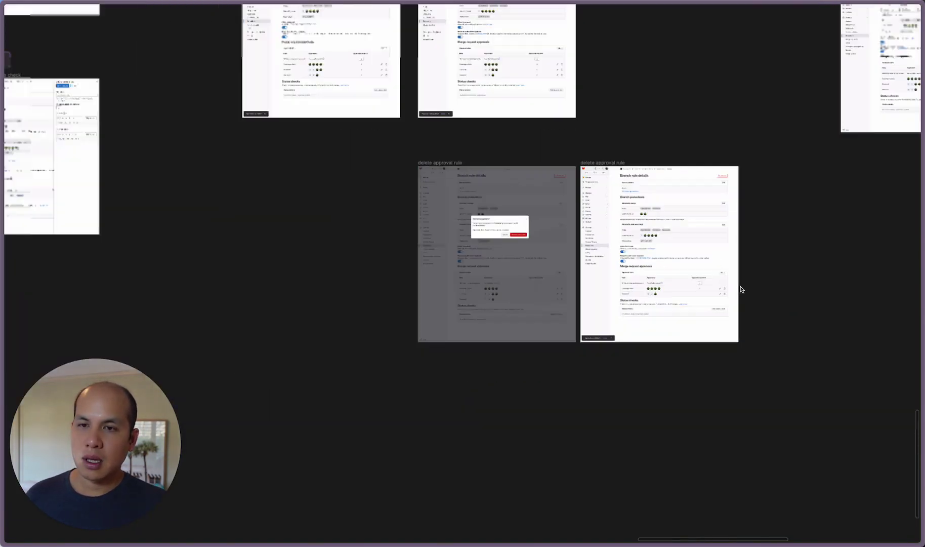
- Navigate the canvas to the empty and filled add status check mockups
scroll(736, 288, "right", 6)
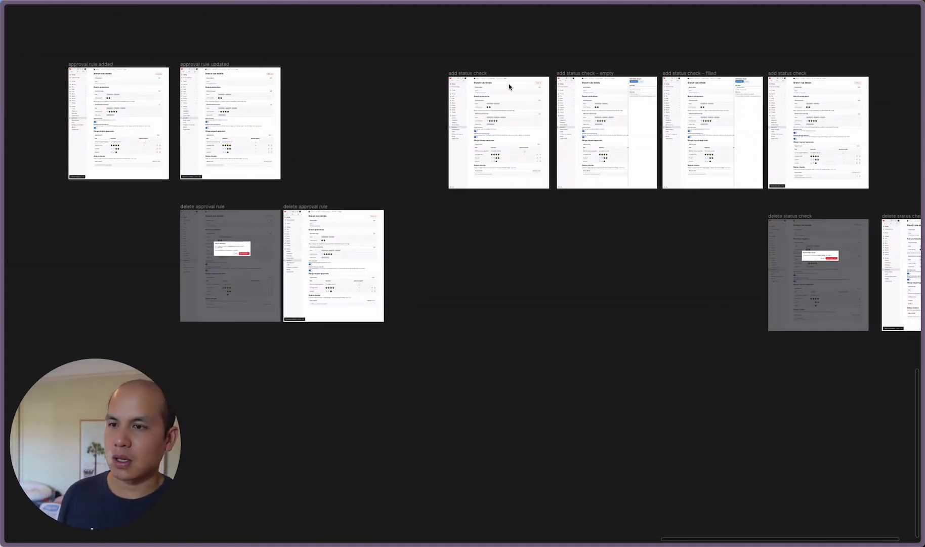
scroll(511, 85, "up", 5)
scroll(509, 84, "up", 10)
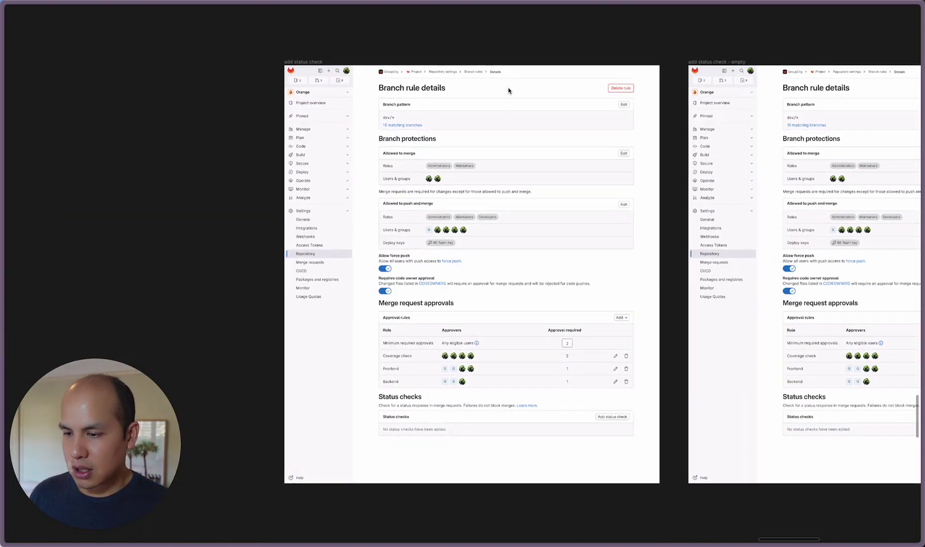
scroll(510, 90, "up", 5)
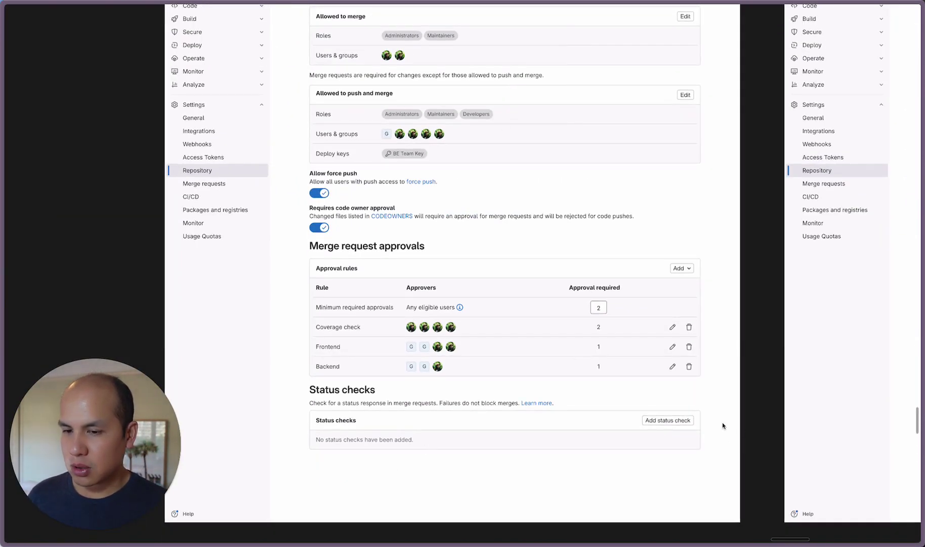
scroll(710, 423, "down", 5)
scroll(652, 382, "right", 5)
scroll(581, 377, "up", 5)
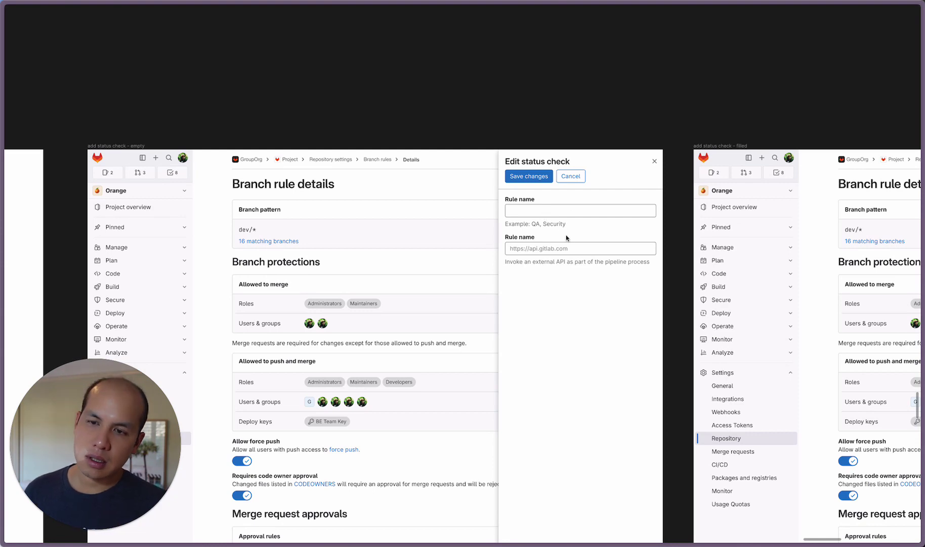
- Step through the add status check screens to the 'Status check added' frame with Custom validator
key("Right")
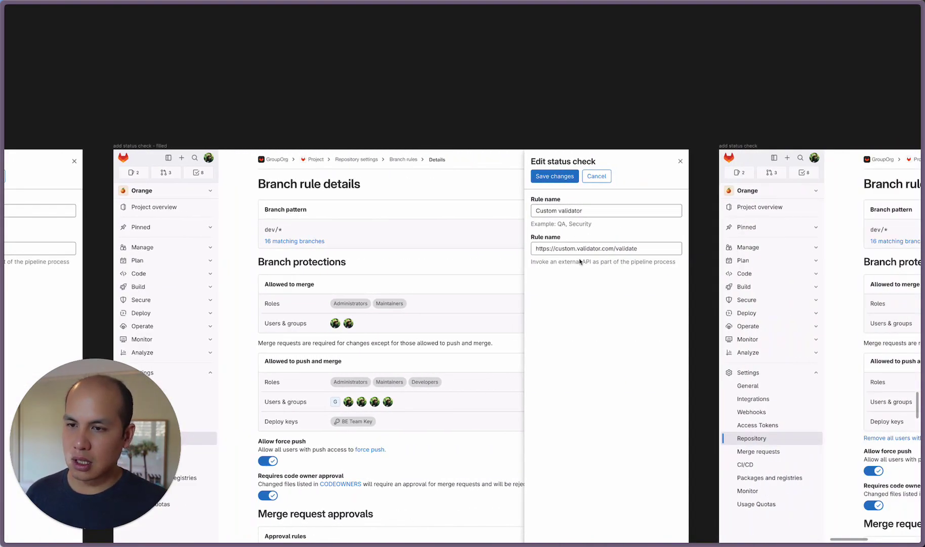
key("Left")
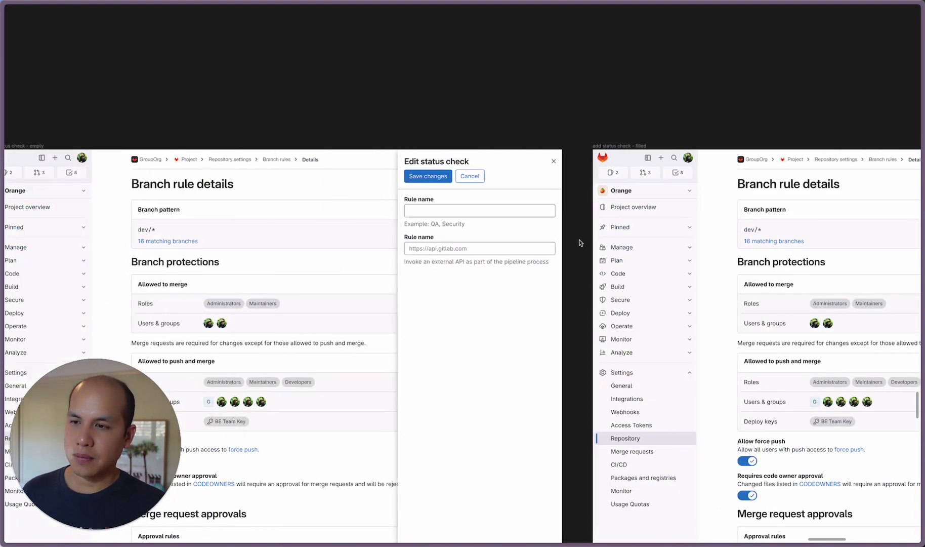
key("Right")
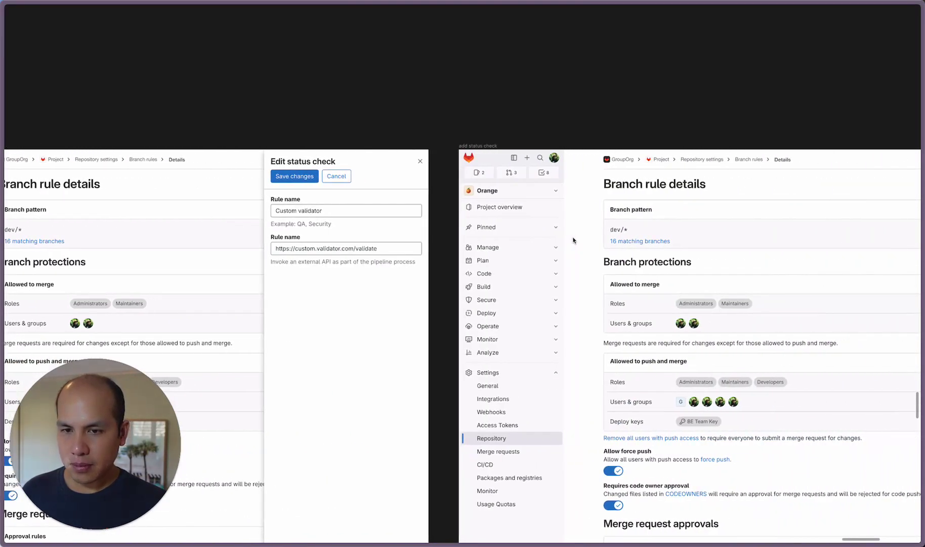
key("Right")
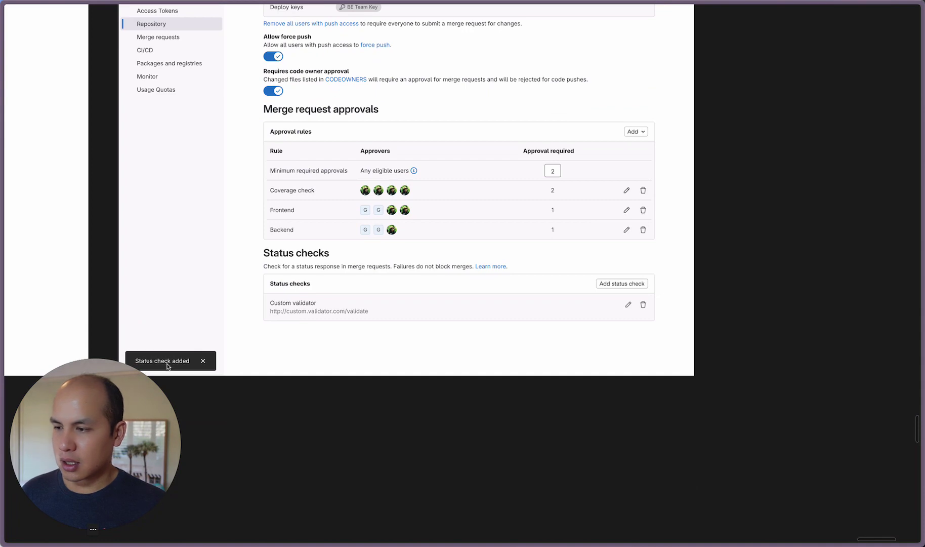
- Scroll past the delete status check frames to the 'branch rule full' overview with Delete branch rule and Editing target branch
scroll(643, 287, "down", 1)
scroll(752, 291, "down", 5)
scroll(752, 291, "down", 10)
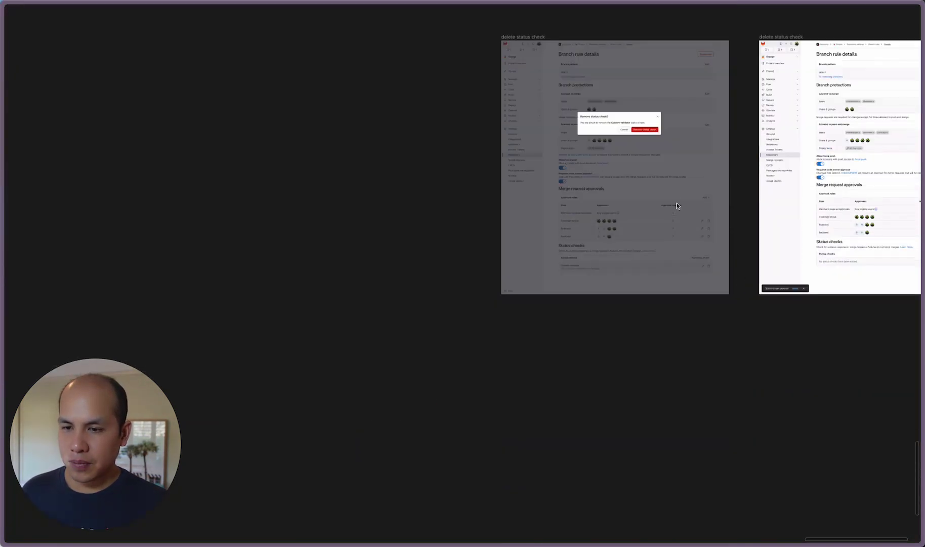
scroll(676, 193, "up", 5)
scroll(675, 193, "up", 3)
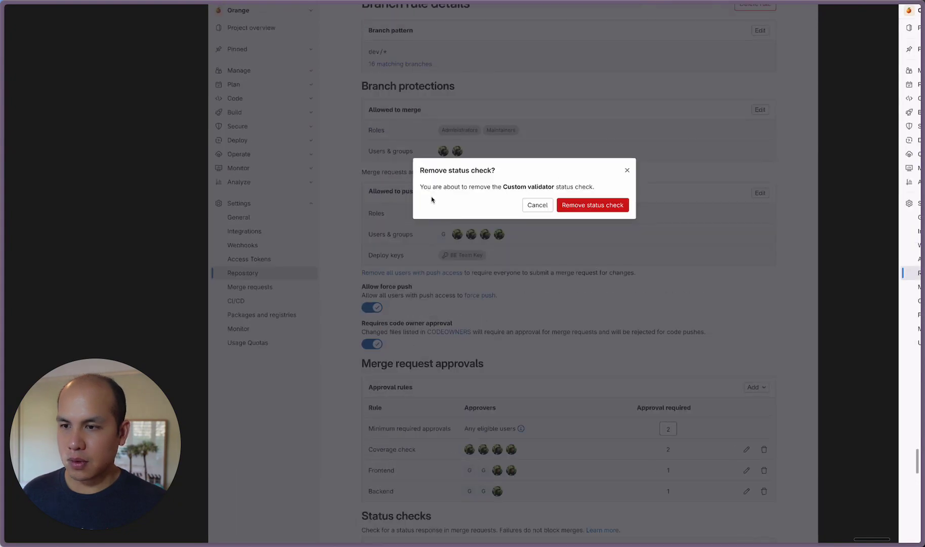
scroll(566, 195, "down", 4)
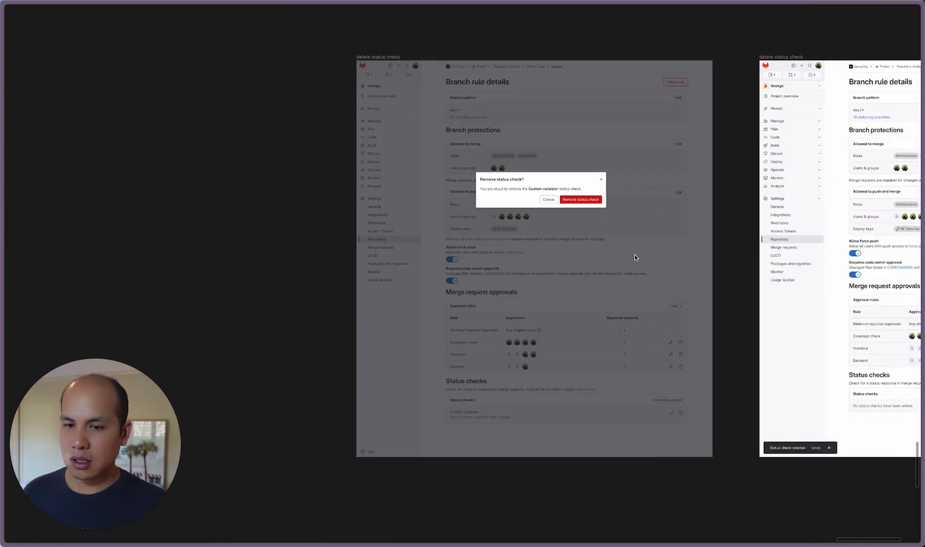
scroll(633, 251, "right", 3)
scroll(494, 456, "up", 3)
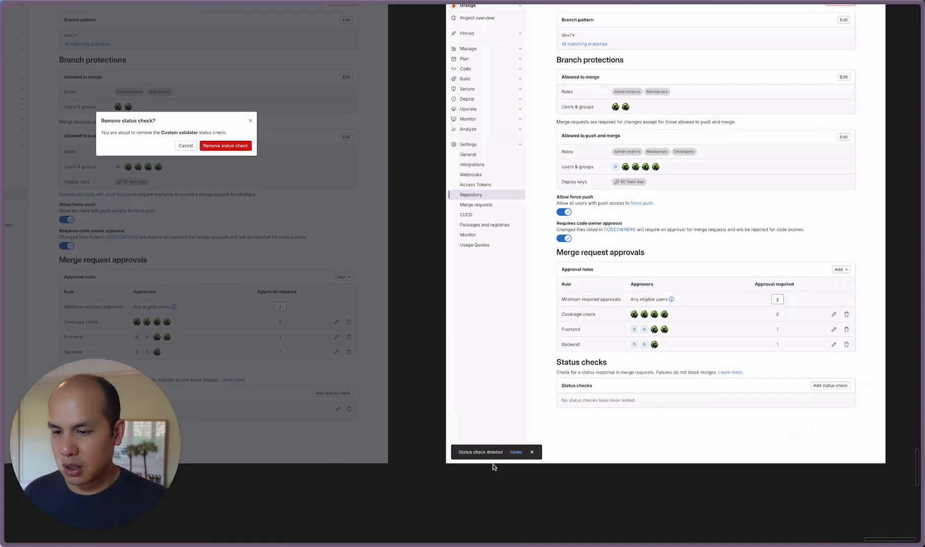
scroll(494, 450, "down", 10)
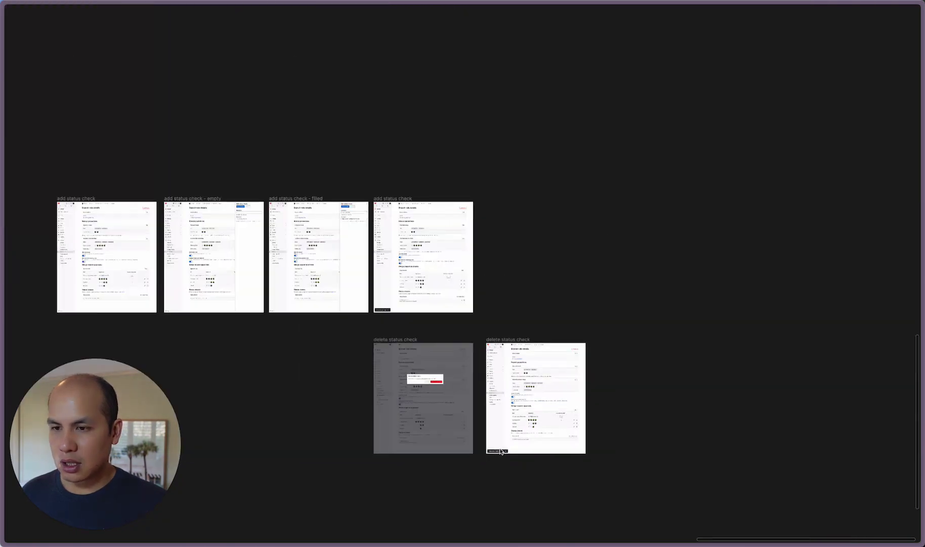
scroll(376, 273, "left", 10)
- Zoom into the 'delete branch rule' confirmation dialog and sticky note, then zoom out to all frames
scroll(580, 205, "up", 10)
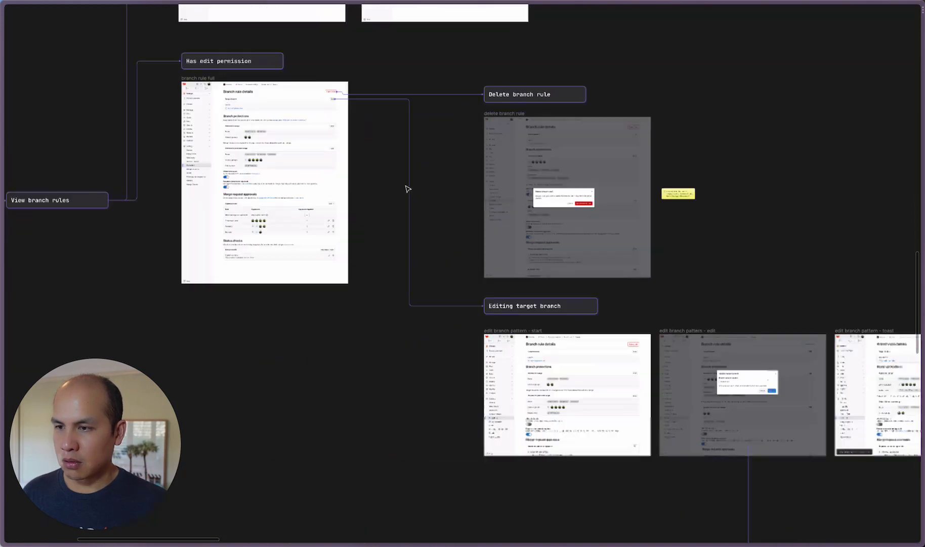
scroll(428, 208, "up", 3)
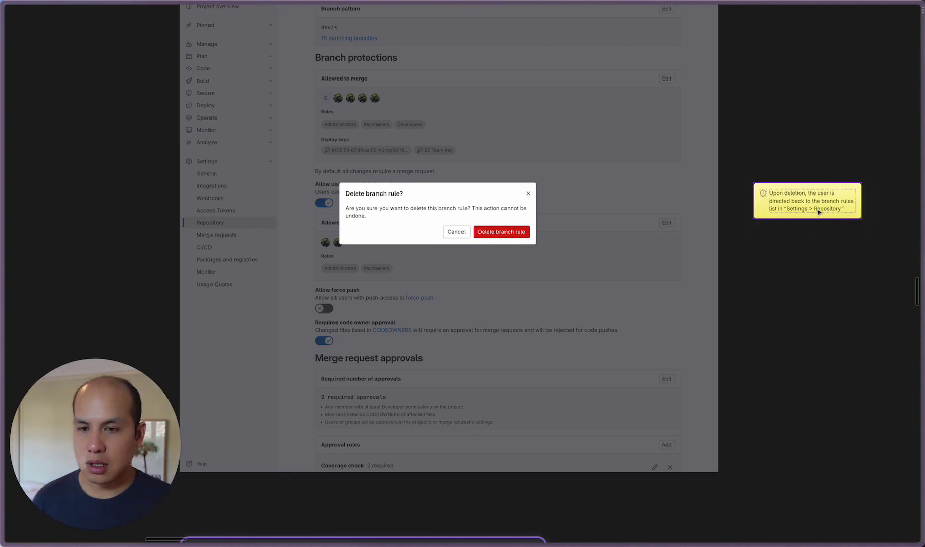
key("shift+1")
- Zoom into the All branches and All protected branches rule mockups
scroll(521, 297, "down", 10)
scroll(374, 304, "left", 2)
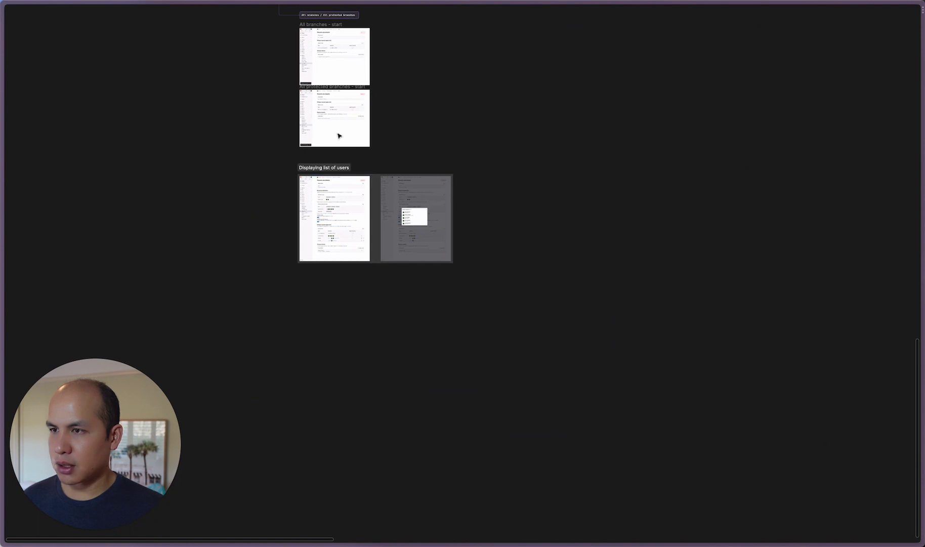
scroll(305, 16, "up", 3)
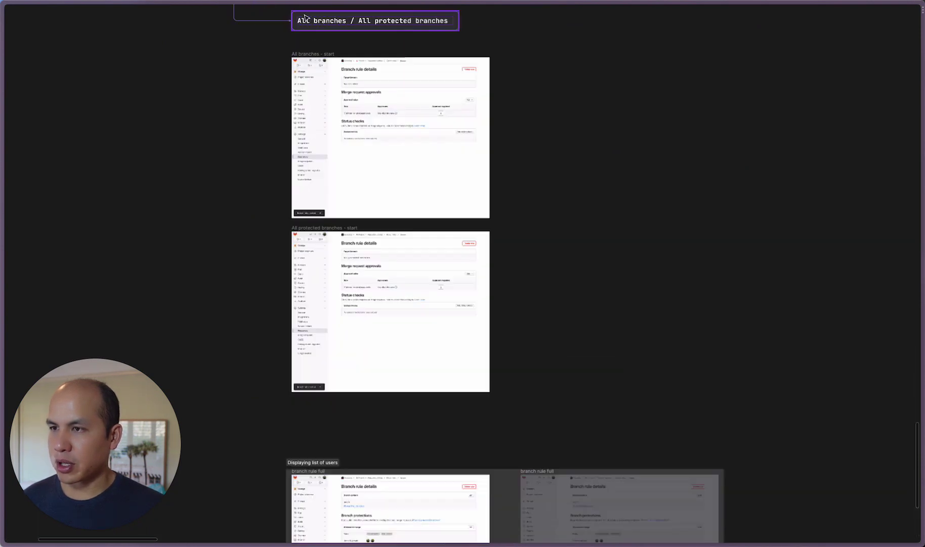
scroll(382, 45, "up", 3)
scroll(377, 92, "up", 2)
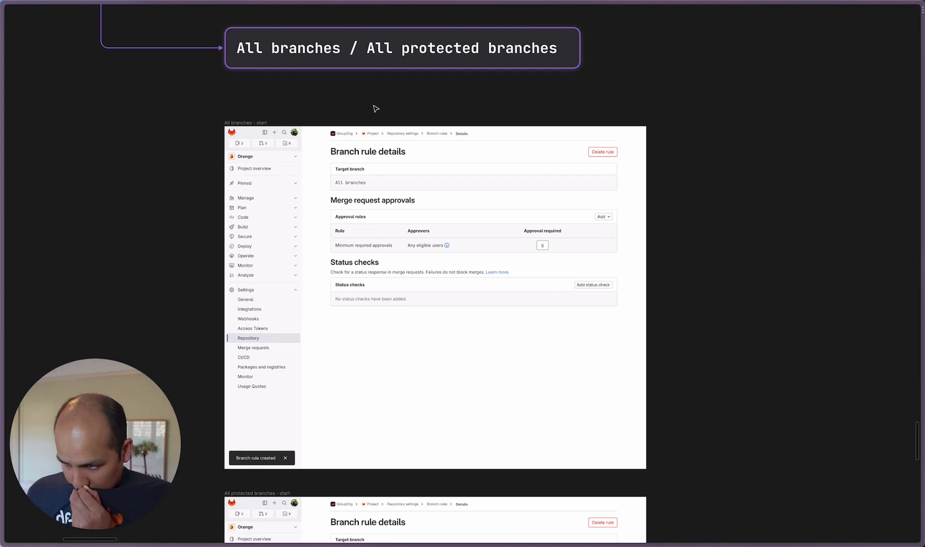
scroll(383, 94, "up", 2)
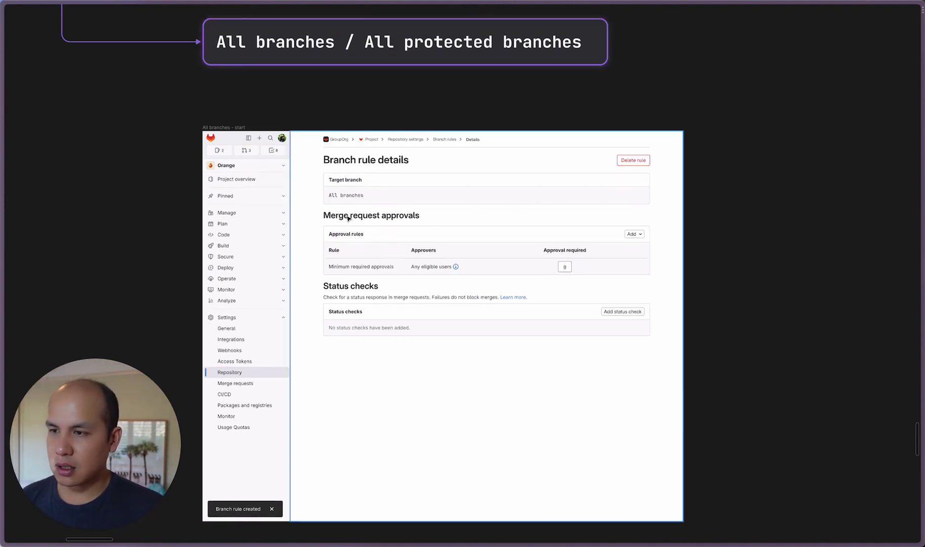
scroll(344, 198, "up", 2)
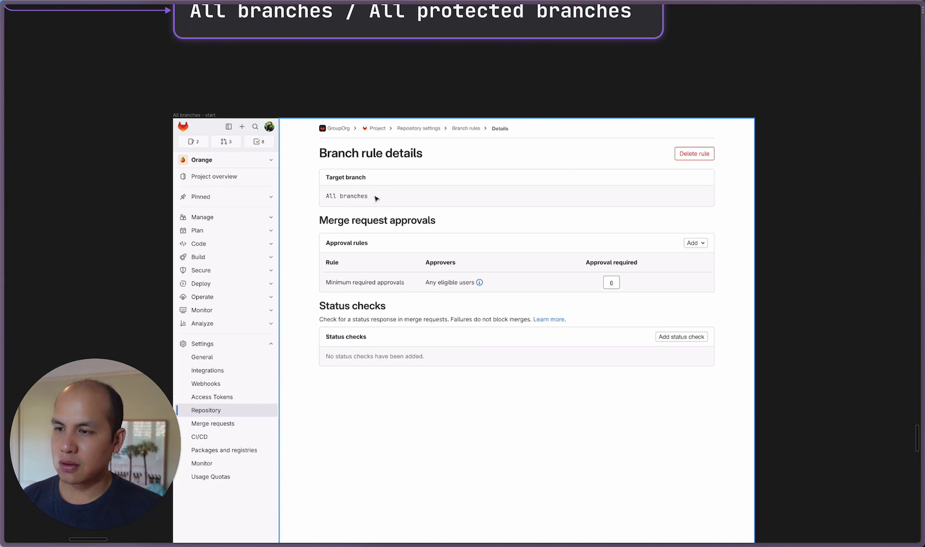
scroll(375, 203, "down", 5)
scroll(376, 209, "down", 8)
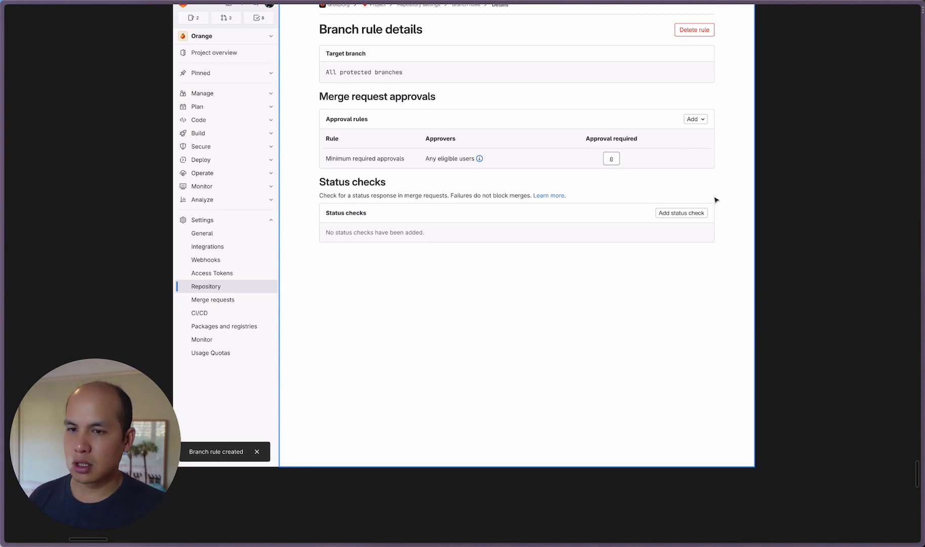
- Move to the 'Create branch name/pattern' row and its create branch pattern dialog mockups
scroll(516, 153, "up", 5)
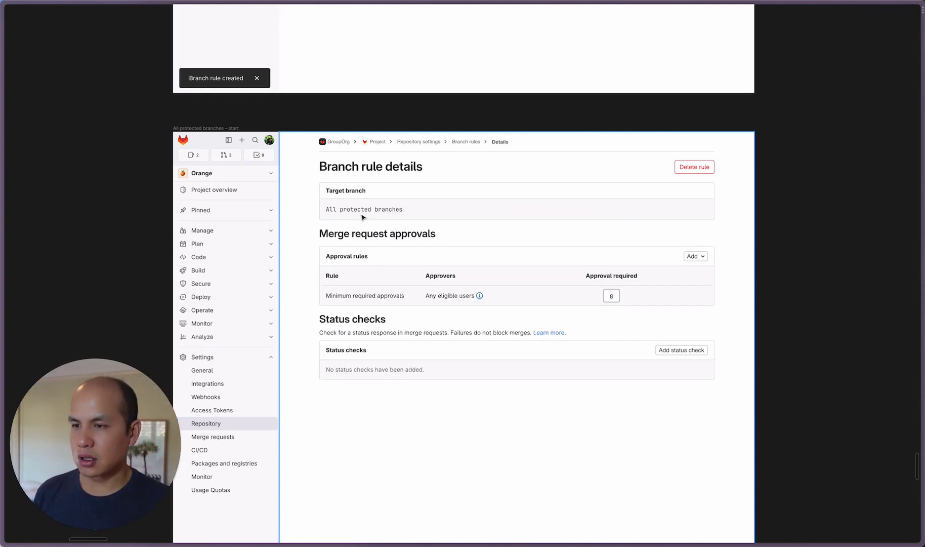
scroll(362, 218, "up", 10)
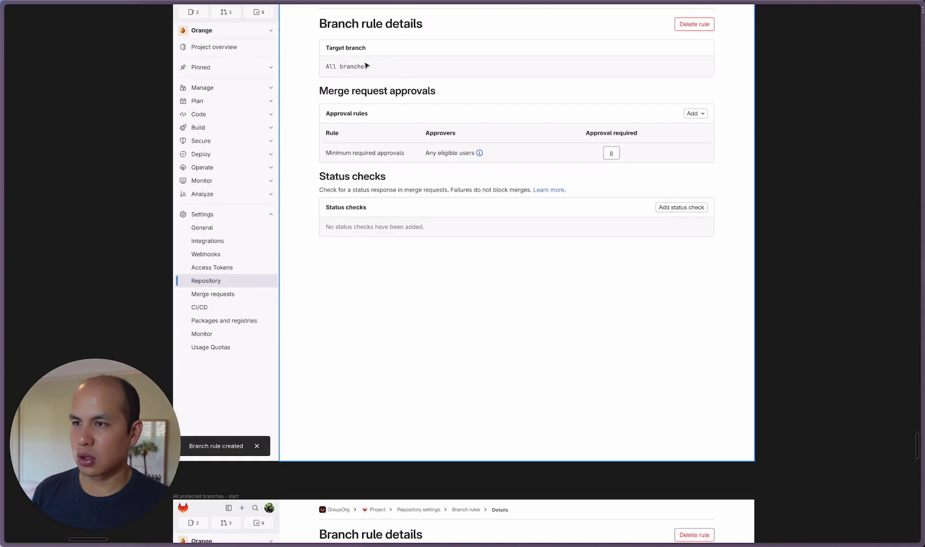
scroll(367, 149, "down", 10)
scroll(355, 174, "left", 10)
- Zoom into the 'empty branch rules' frame's Add branch rule dropdown, then zoom back out
scroll(433, 118, "up", 15)
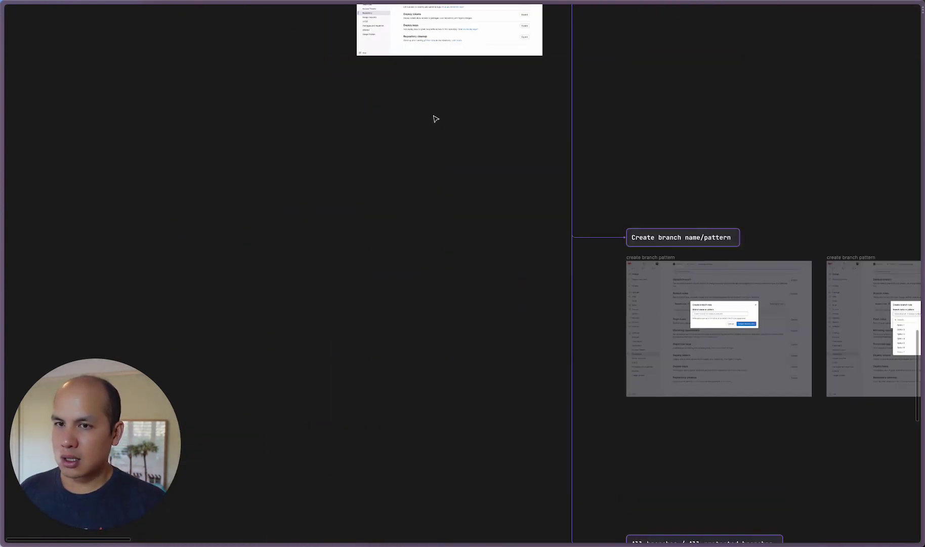
scroll(434, 118, "up", 5)
scroll(481, 150, "up", 5)
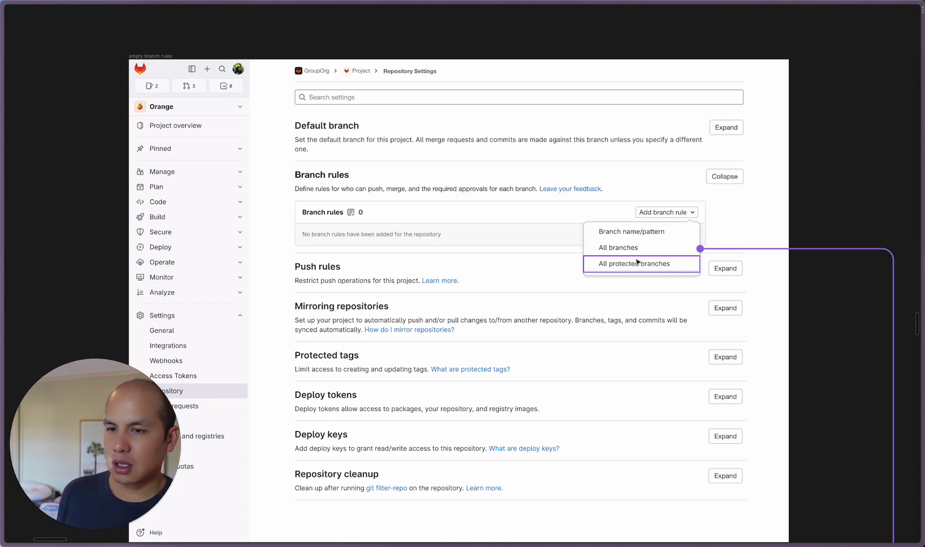
scroll(637, 260, "down", 2)
scroll(637, 260, "down", 6)
scroll(636, 260, "right", 10)
scroll(634, 258, "down", 8)
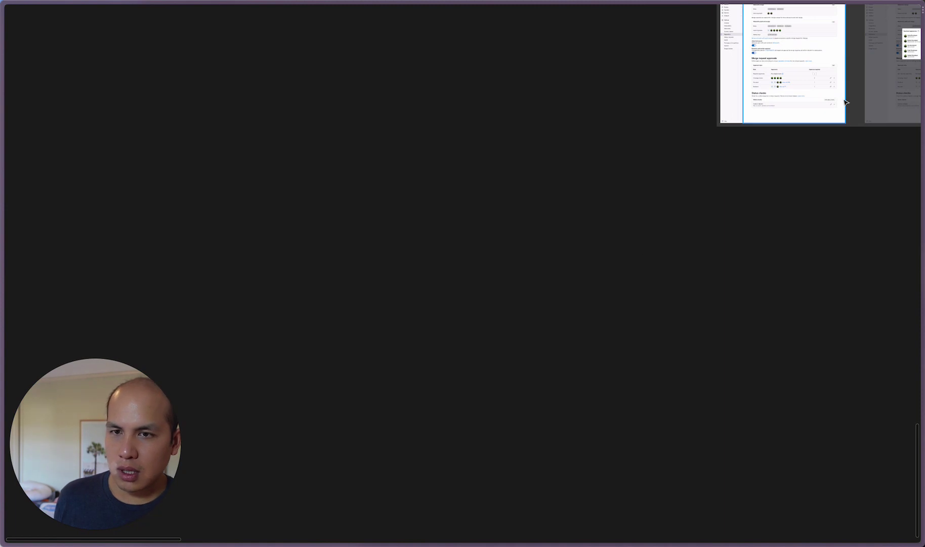
- Zoom to the dev/* Branch rule details mockup showing the Backend approvers dialog with 17 approvers
scroll(887, 52, "up", 5)
scroll(887, 52, "up", 5)
scroll(798, 83, "left", 2)
scroll(779, 99, "up", 3)
scroll(498, 188, "up", 2)
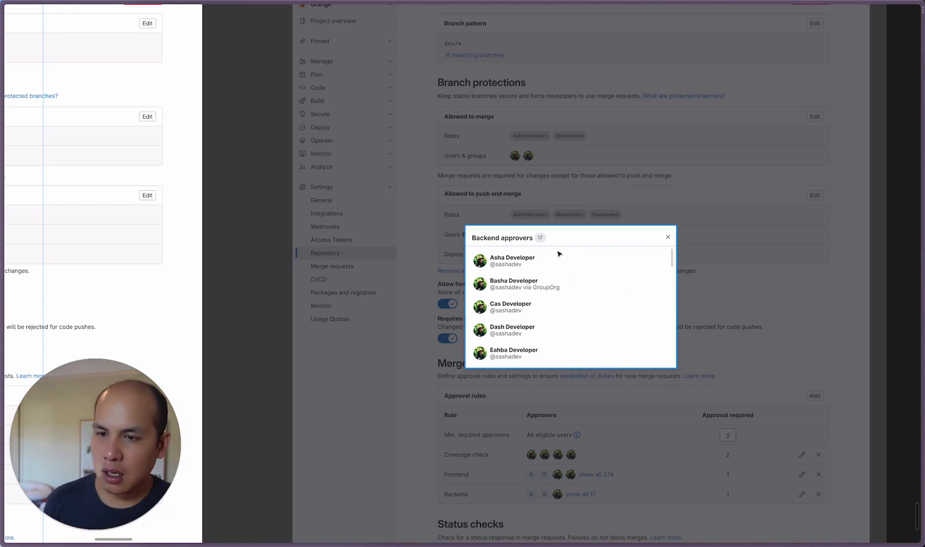
- Pan to the top-left 'Using branch rules…' intro note and repository settings frames
scroll(566, 269, "down", 5)
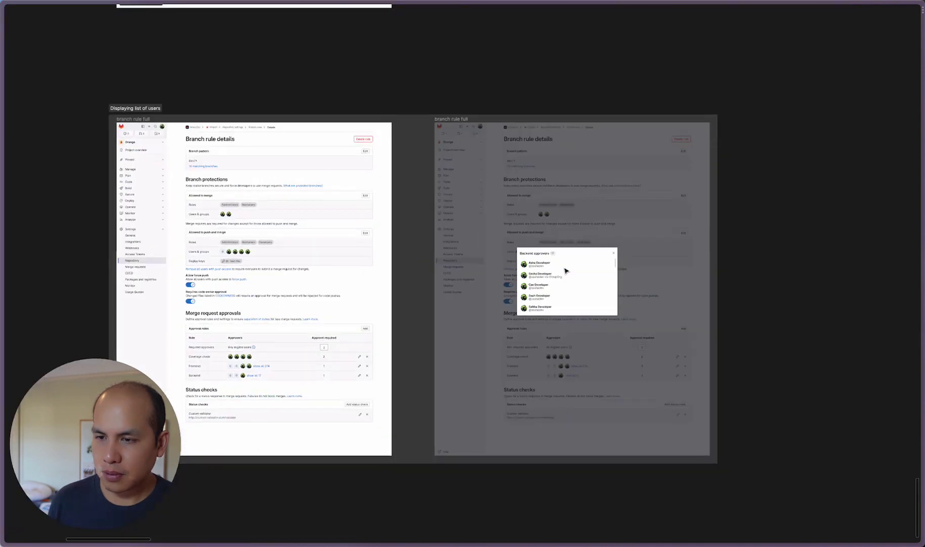
scroll(296, 264, "left", 5)
scroll(296, 266, "down", 5)
scroll(297, 265, "up", 10)
scroll(298, 266, "left", 5)
scroll(297, 266, "up", 5)
scroll(258, 237, "up", 5)
scroll(258, 237, "left", 3)
scroll(278, 299, "up", 5)
scroll(278, 299, "up", 1)
scroll(278, 299, "up", 1)
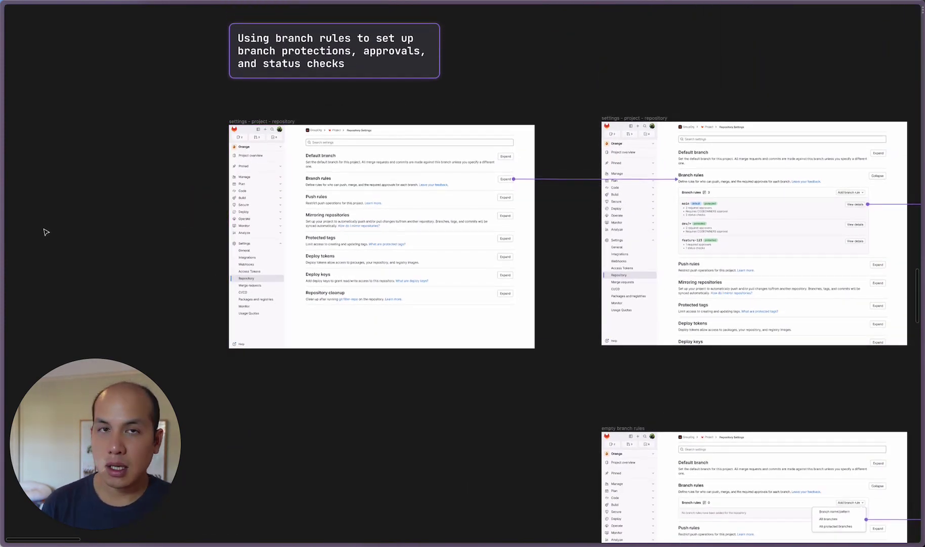